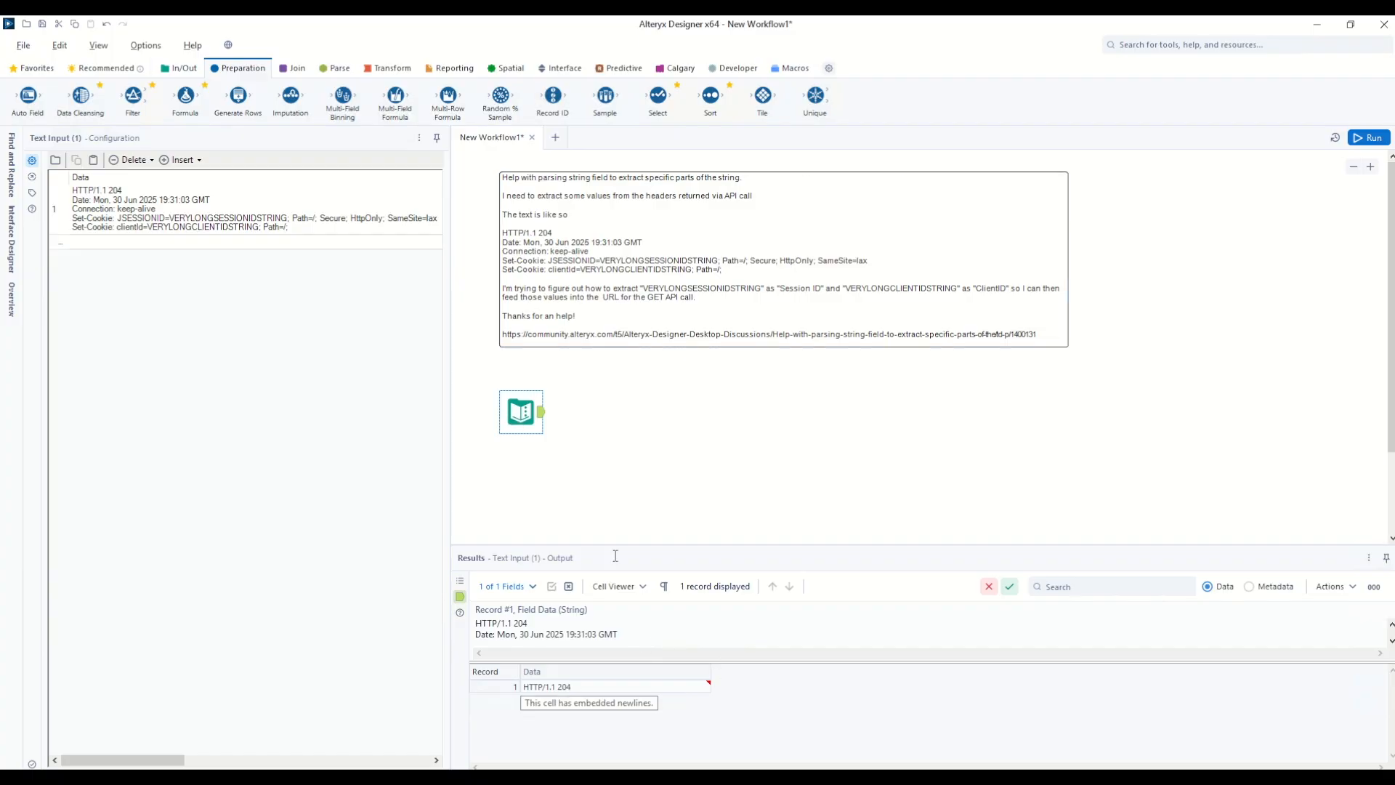
Step: Add a Text To Columns tool after Text Input that splits Data into rows on \n, and run it
{"action": "left_click", "coordinate": [321, 71]}
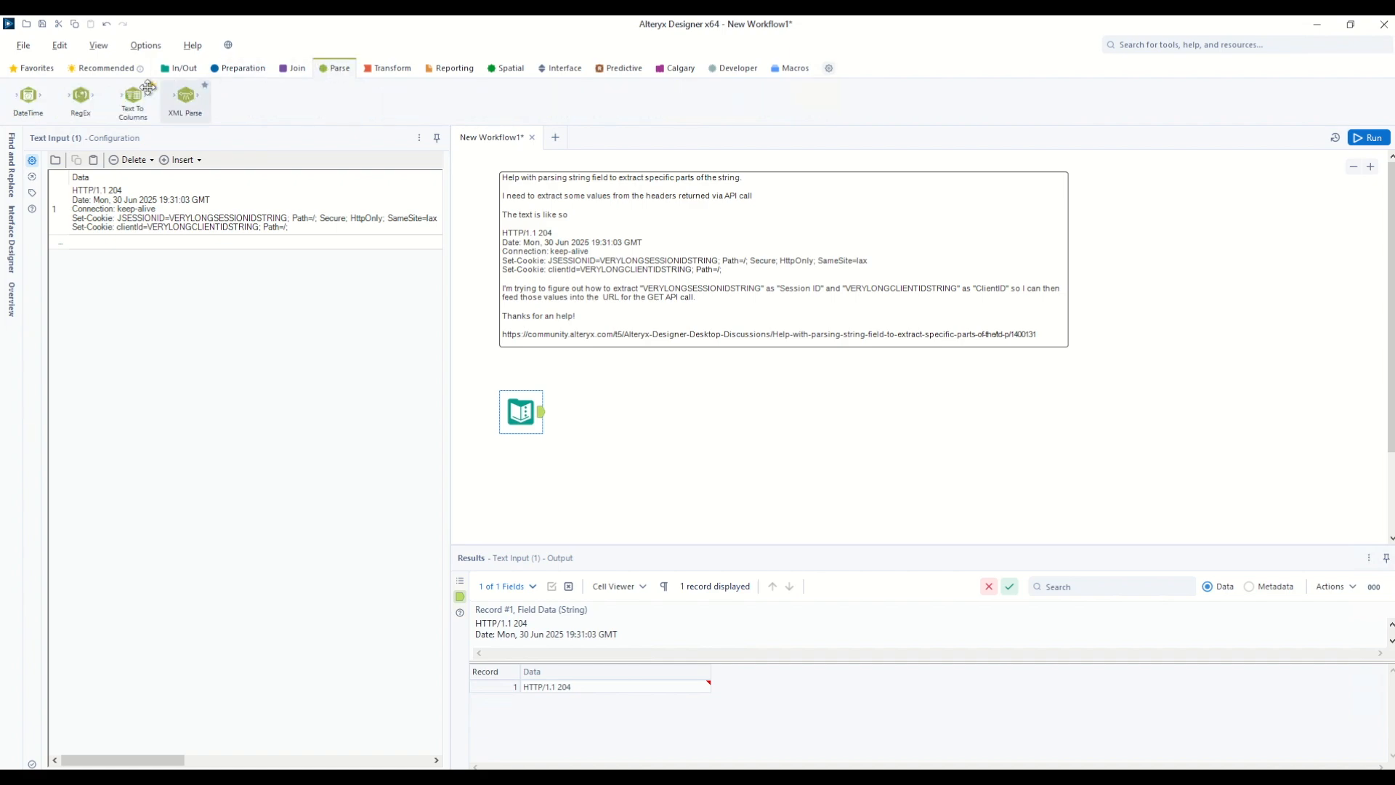
{"action": "left_click_drag", "start_coordinate": [133, 98], "coordinate": [601, 412]}
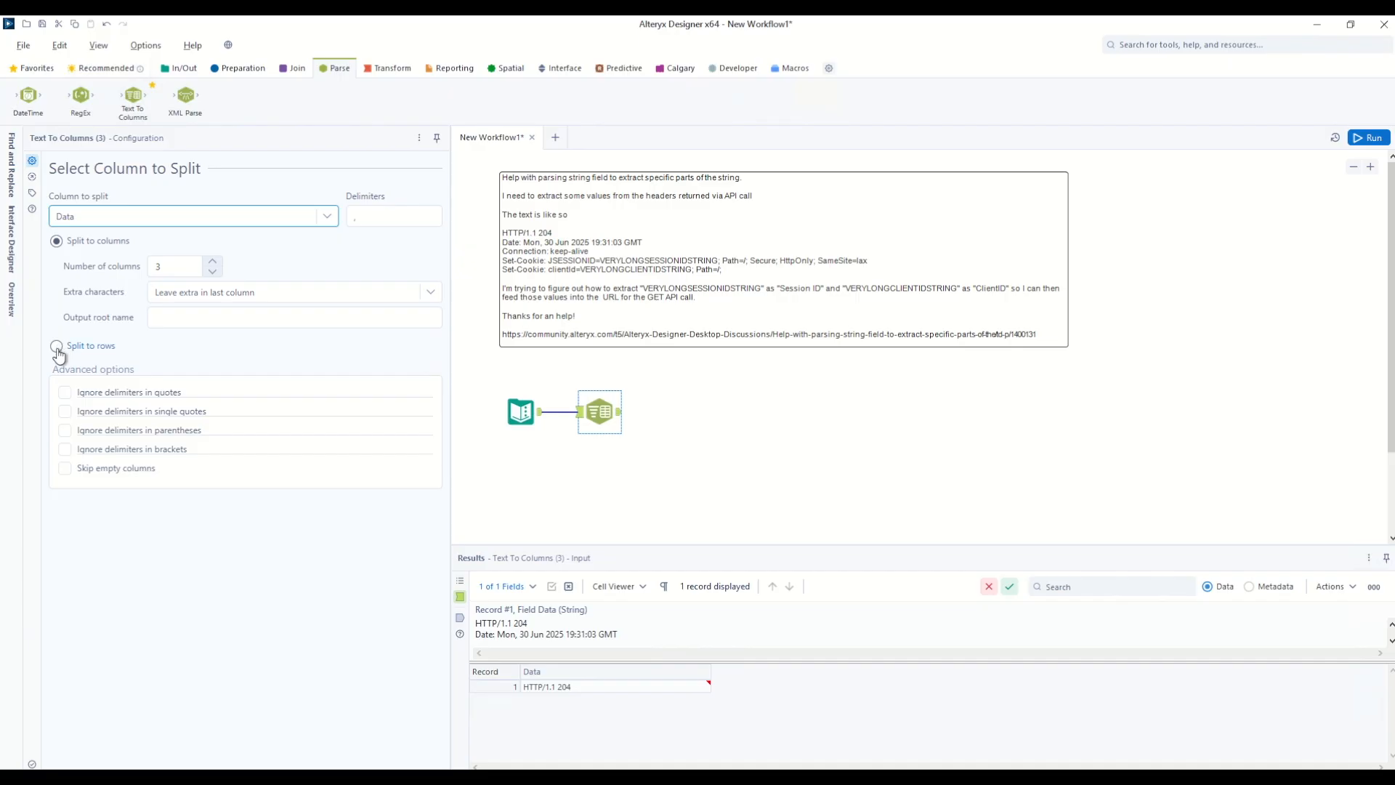
{"action": "left_click", "coordinate": [58, 347]}
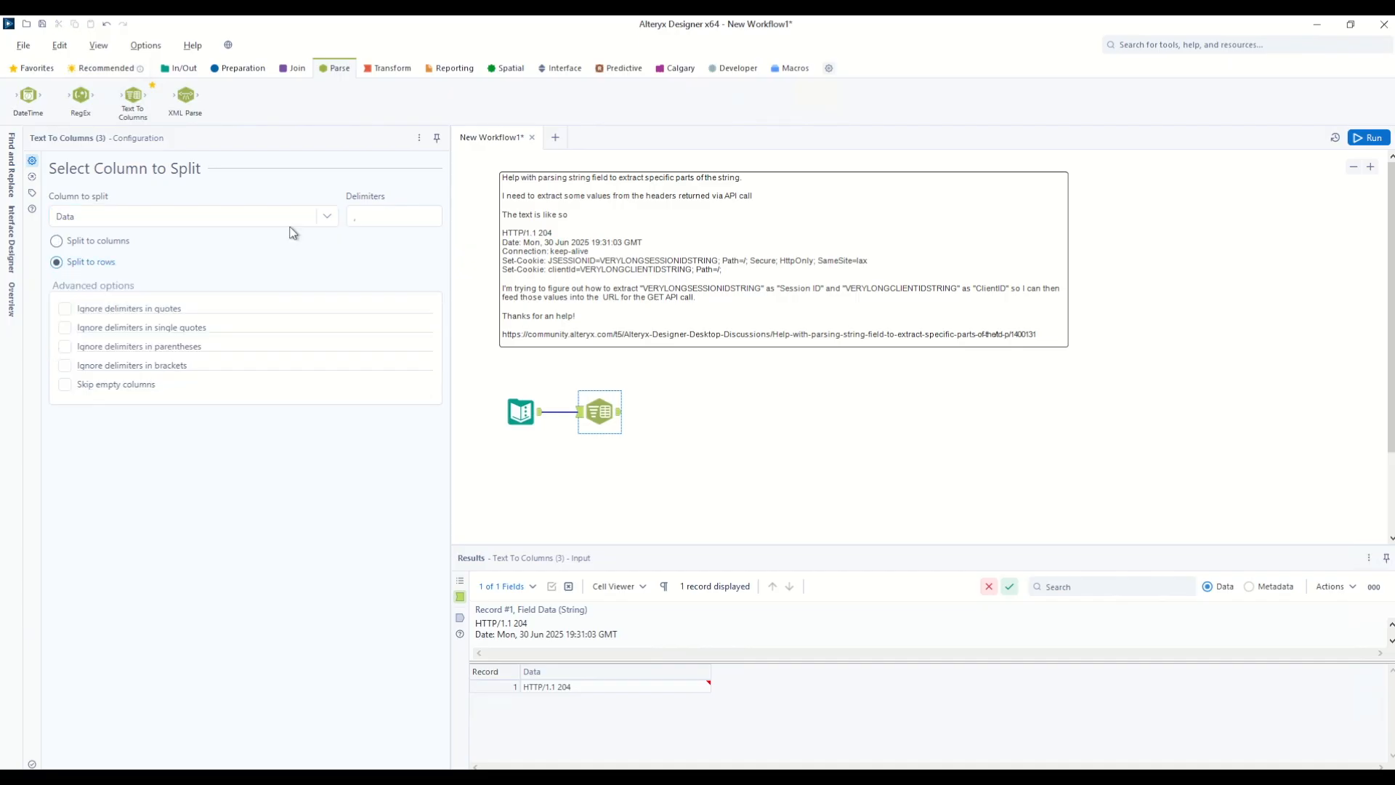
{"action": "left_click_drag", "start_coordinate": [374, 212], "coordinate": [309, 211]}
{"action": "type", "text": "\\n"}
{"action": "left_click", "coordinate": [1366, 139]}
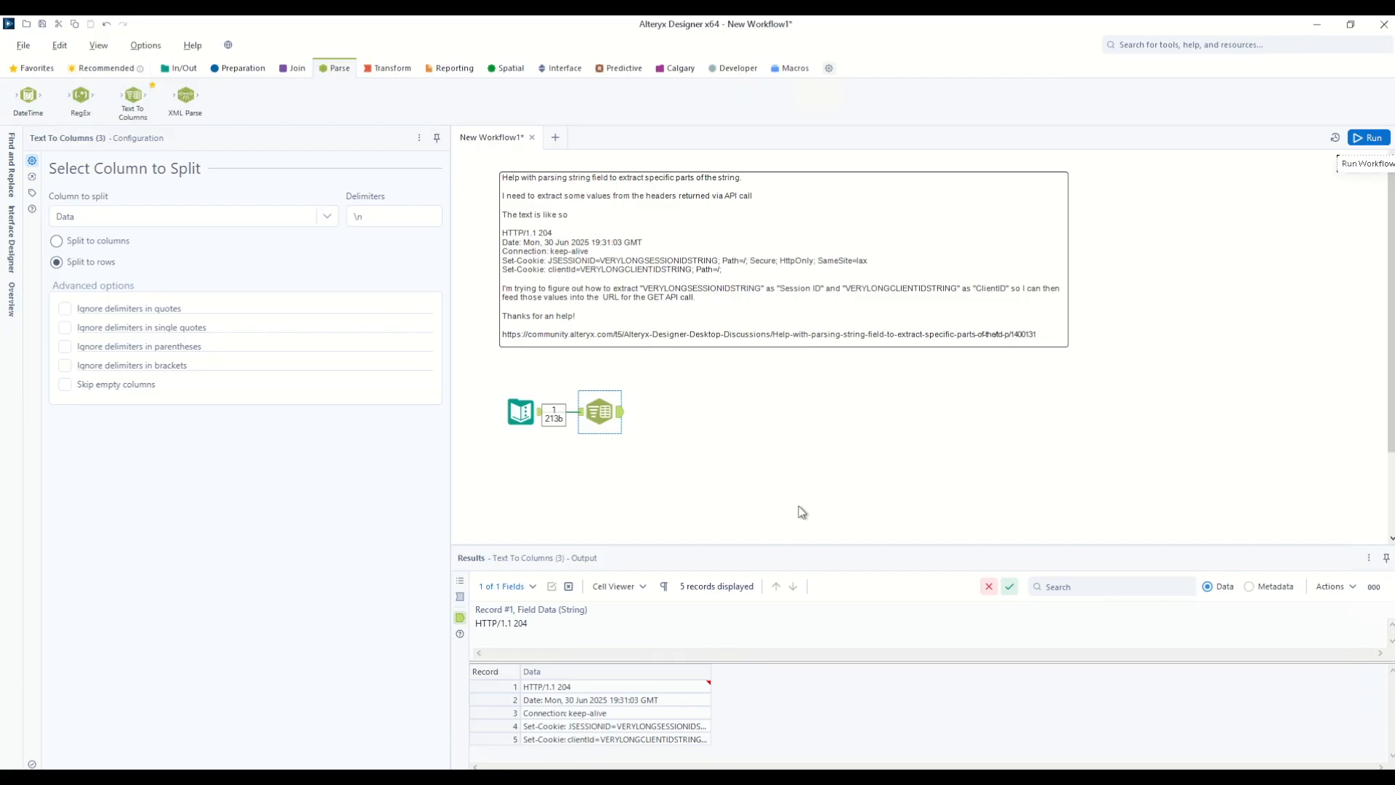
Step: Inspect the five header-line records, including the JSESSIONID and clientId Set-Cookie lines
{"action": "left_click", "coordinate": [609, 726]}
{"action": "left_click", "coordinate": [596, 740]}
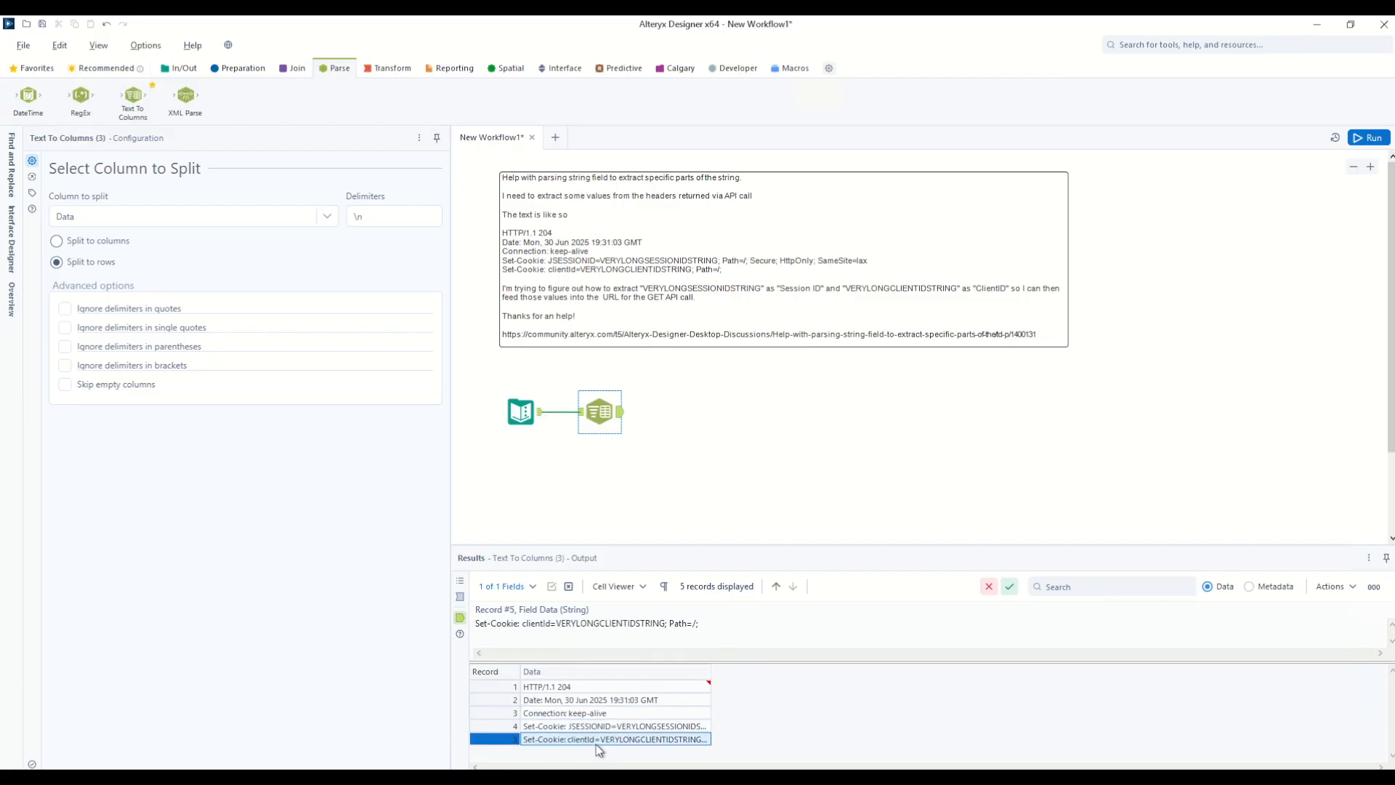
{"action": "left_click", "coordinate": [564, 727]}
{"action": "left_click", "coordinate": [561, 740]}
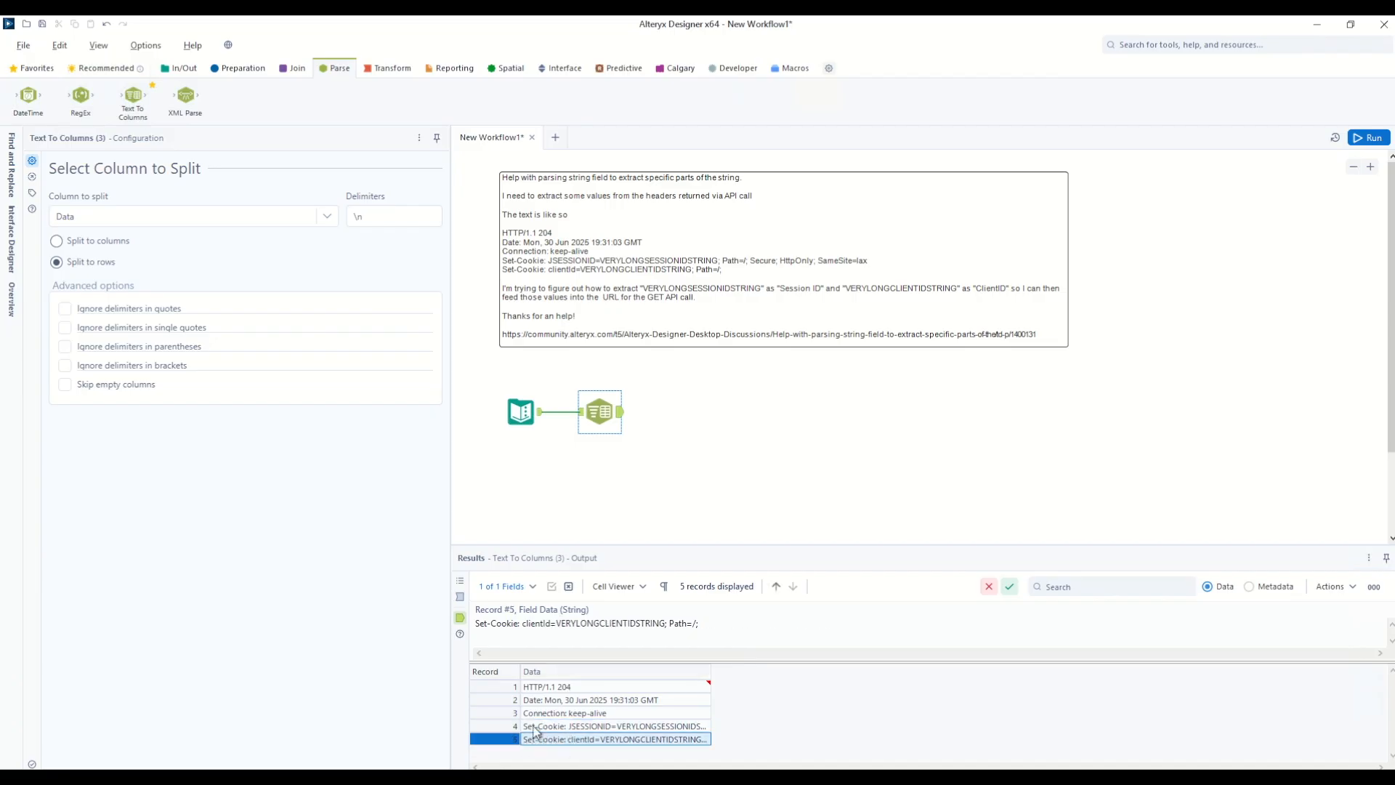
Step: Add a Filter tool with the custom expression Contains([Data], "Set-Cookie: ")
{"action": "left_click", "coordinate": [239, 68]}
{"action": "left_click_drag", "start_coordinate": [133, 95], "coordinate": [676, 414]}
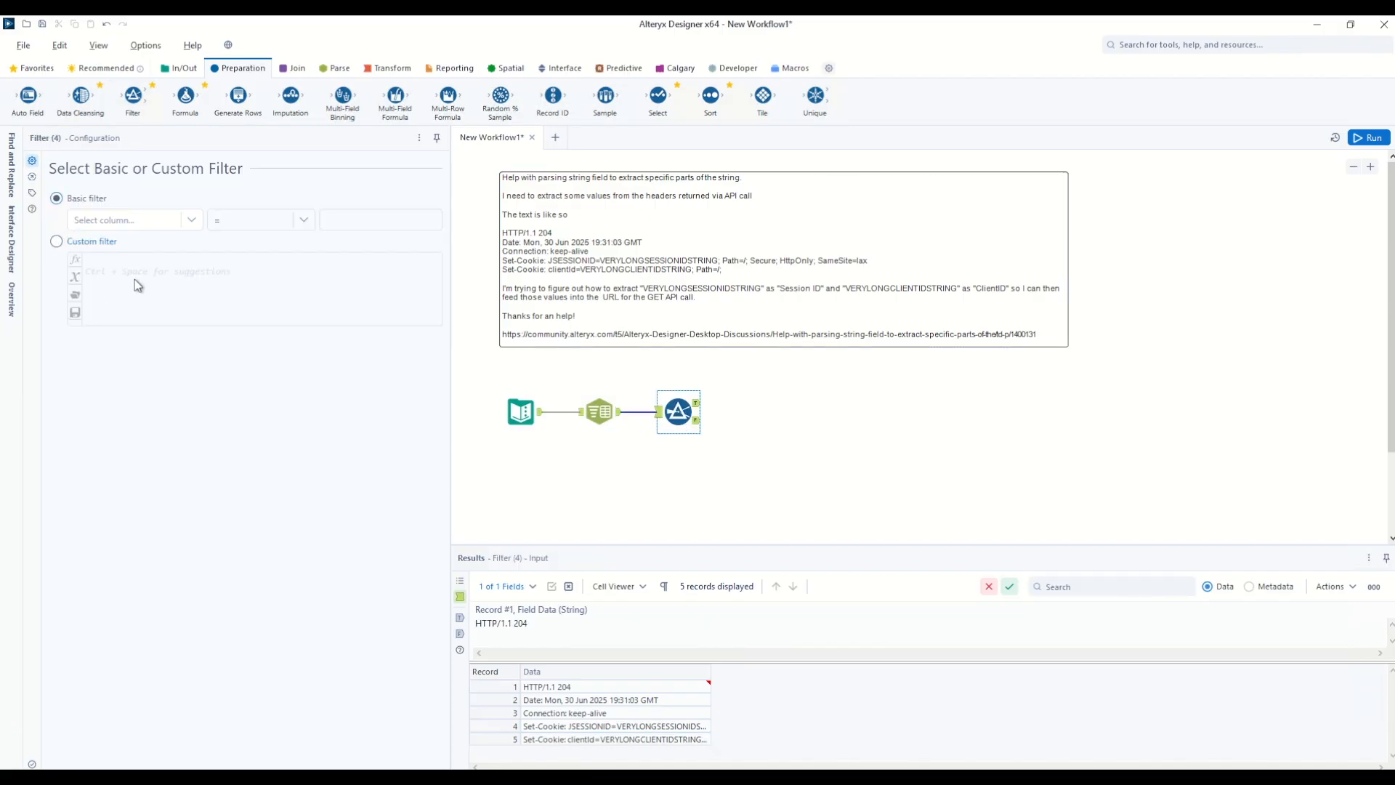
{"action": "left_click", "coordinate": [149, 276]}
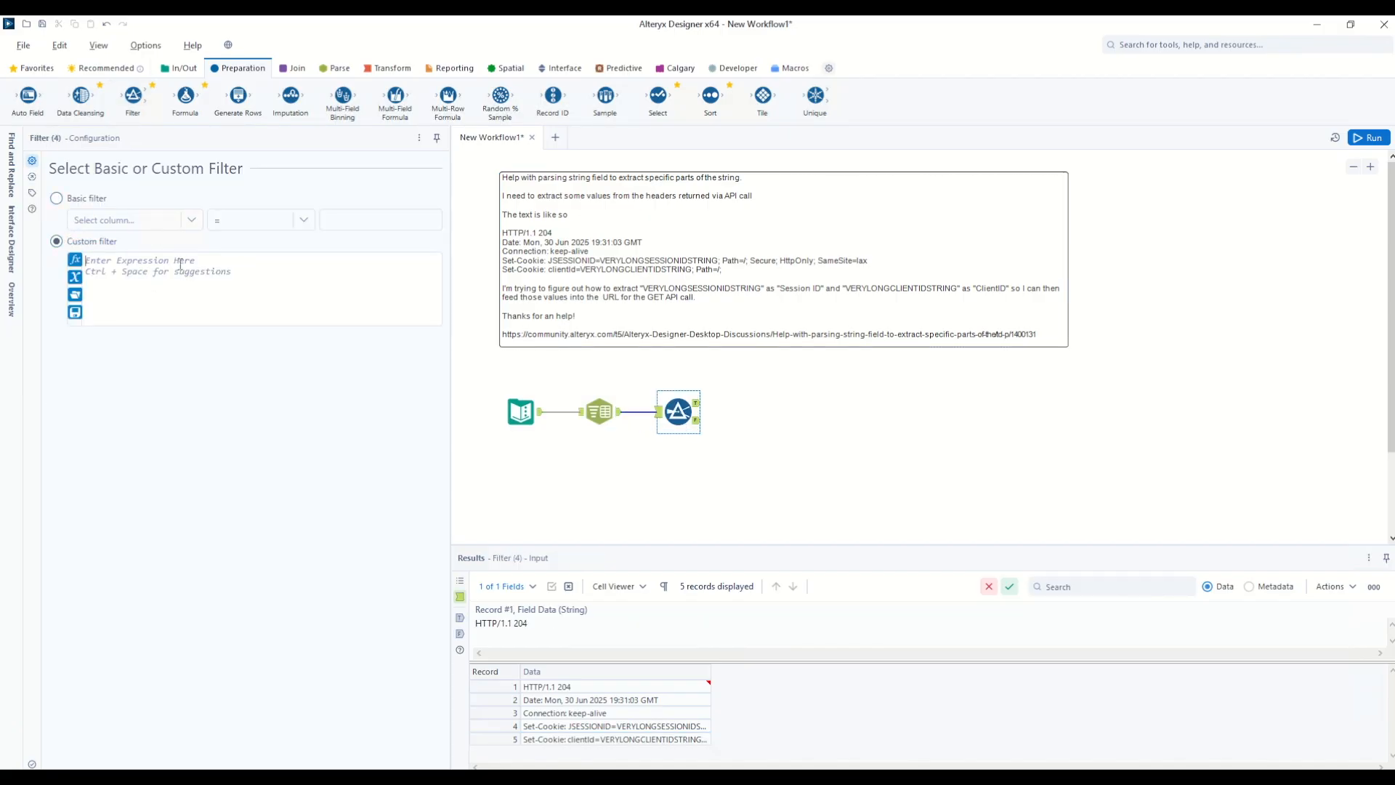
{"action": "type", "text": "Contains(String, Target)"}
{"action": "key", "text": "Tab"}
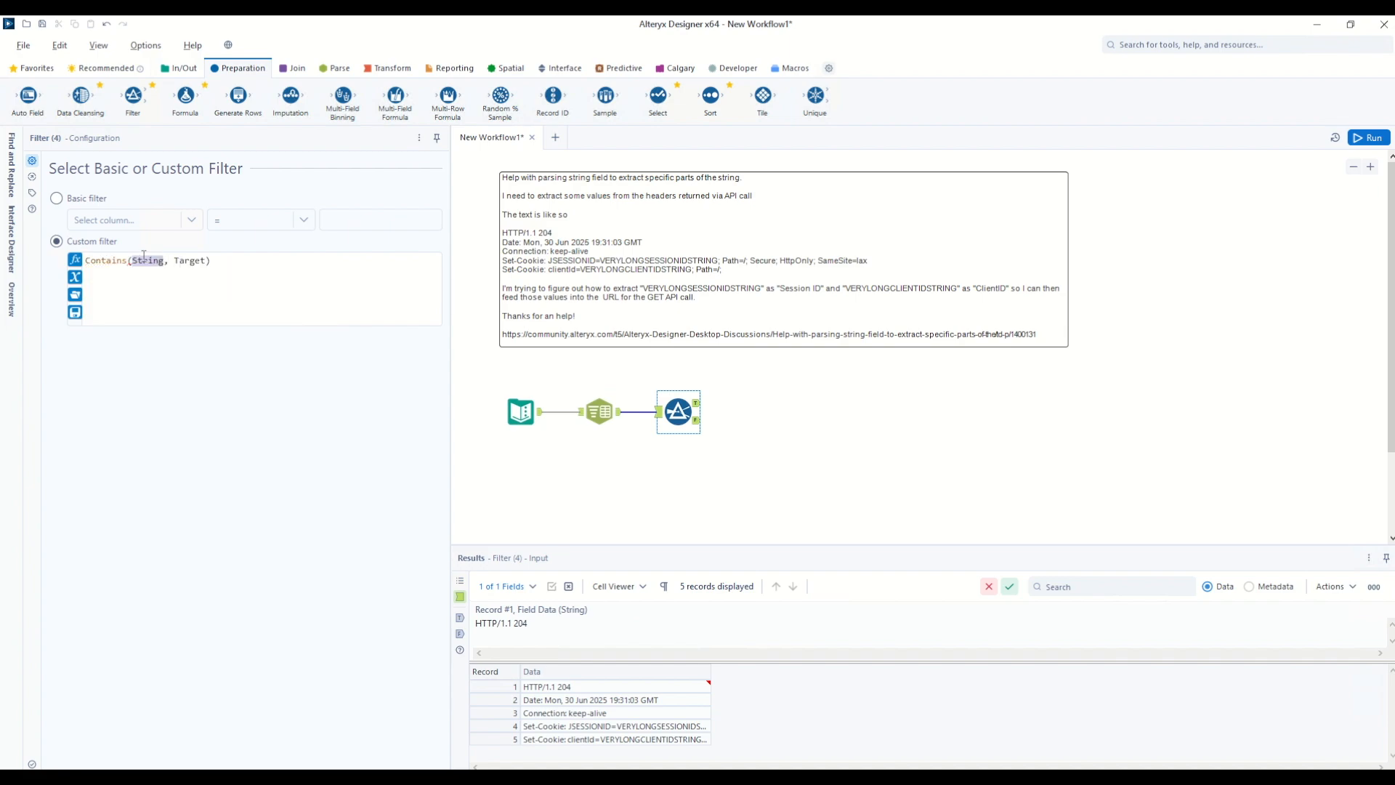
{"action": "type", "text": "[Data]"}
{"action": "key", "text": "Tab"}
{"action": "double_click", "coordinate": [190, 261]}
{"action": "type", "text": "\"Set-Cookie: \""}
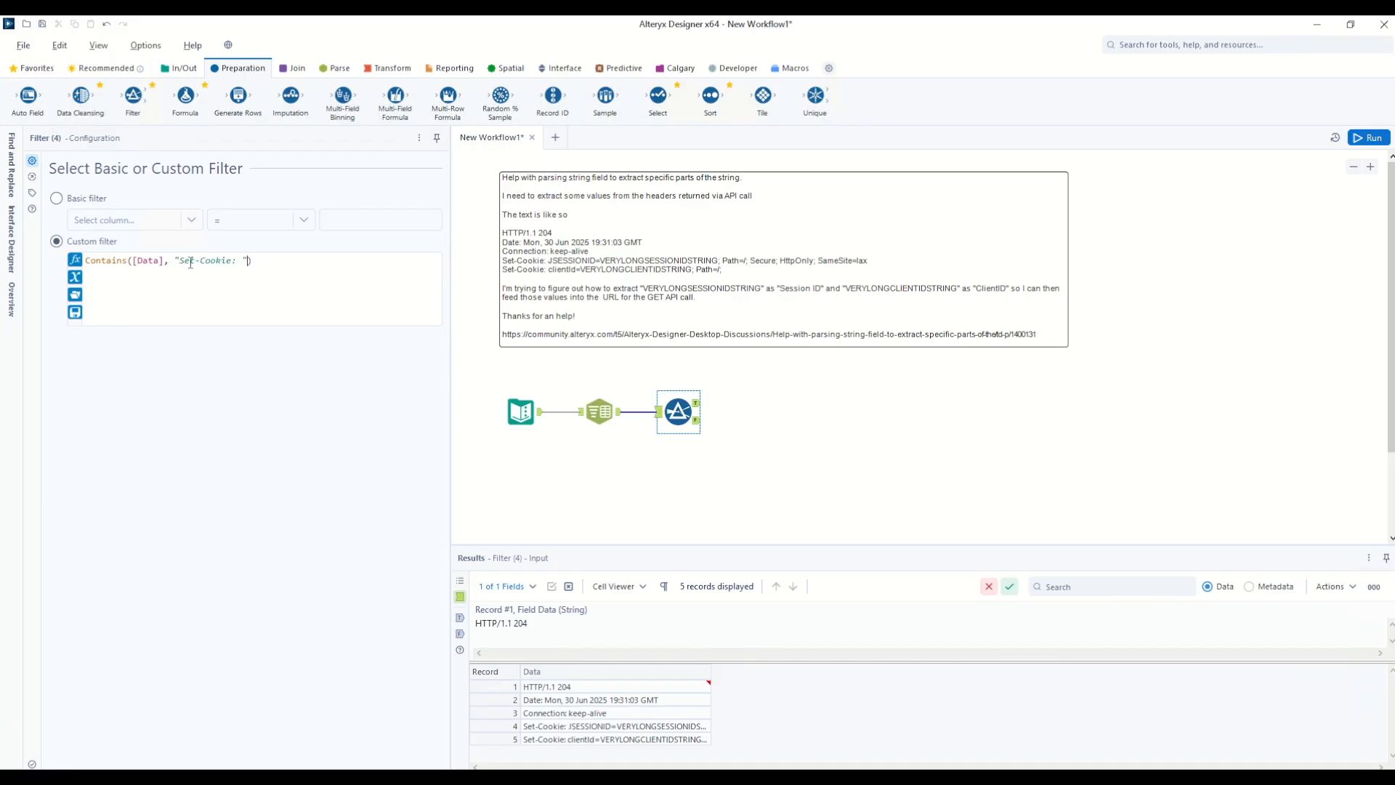
Step: Run, check the two True Set-Cookie records, and attach a Formula tool after them
{"action": "left_click", "coordinate": [1378, 138]}
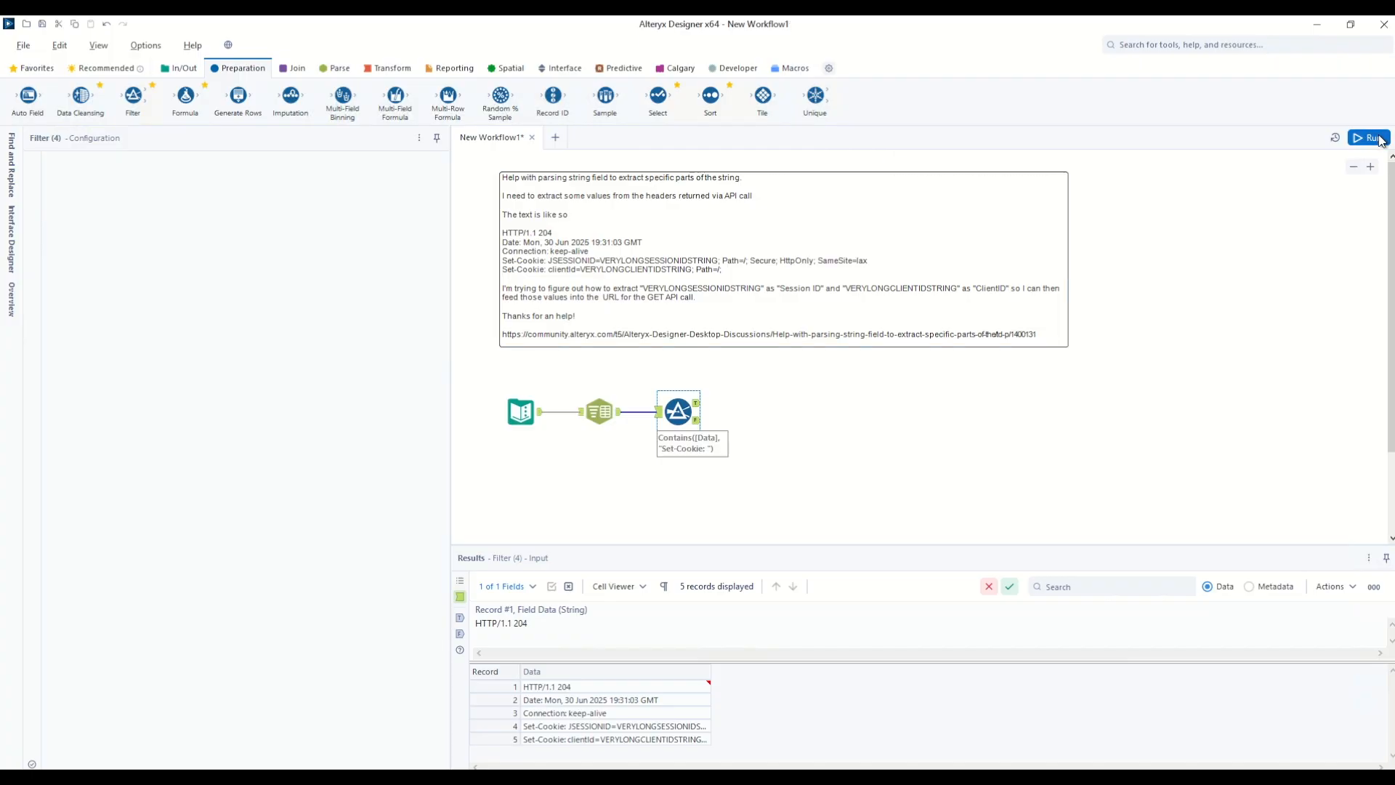
{"action": "left_click", "coordinate": [698, 404]}
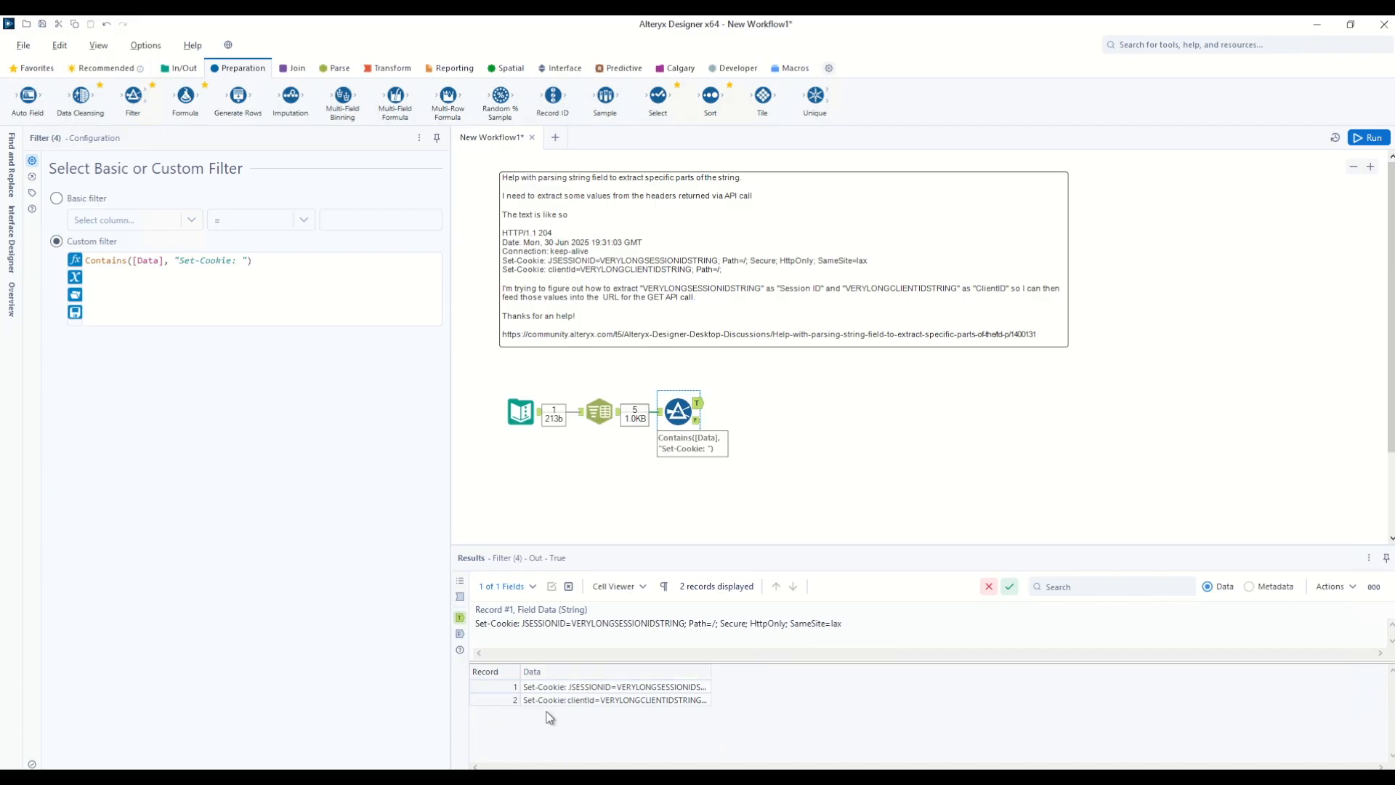
{"action": "left_click_drag", "start_coordinate": [185, 97], "coordinate": [756, 403]}
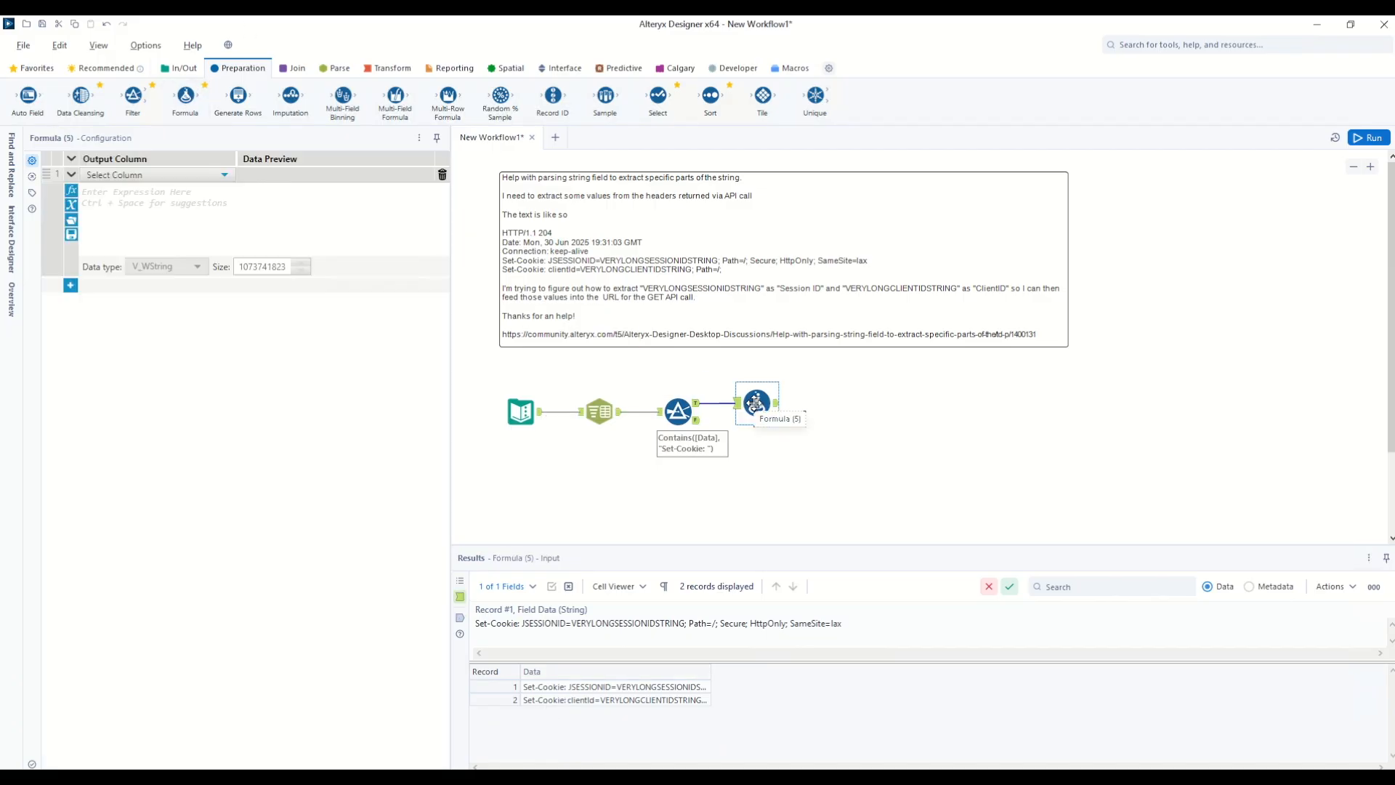
Step: Create a Category column starting with IF Contains([Data],"SESSIONID") THEN "Session ID"
{"action": "left_click", "coordinate": [120, 176]}
{"action": "left_click", "coordinate": [113, 192]}
{"action": "type", "text": "Categor"}
{"action": "left_click", "coordinate": [130, 203]}
{"action": "type", "text": "Contains(String, Target)"}
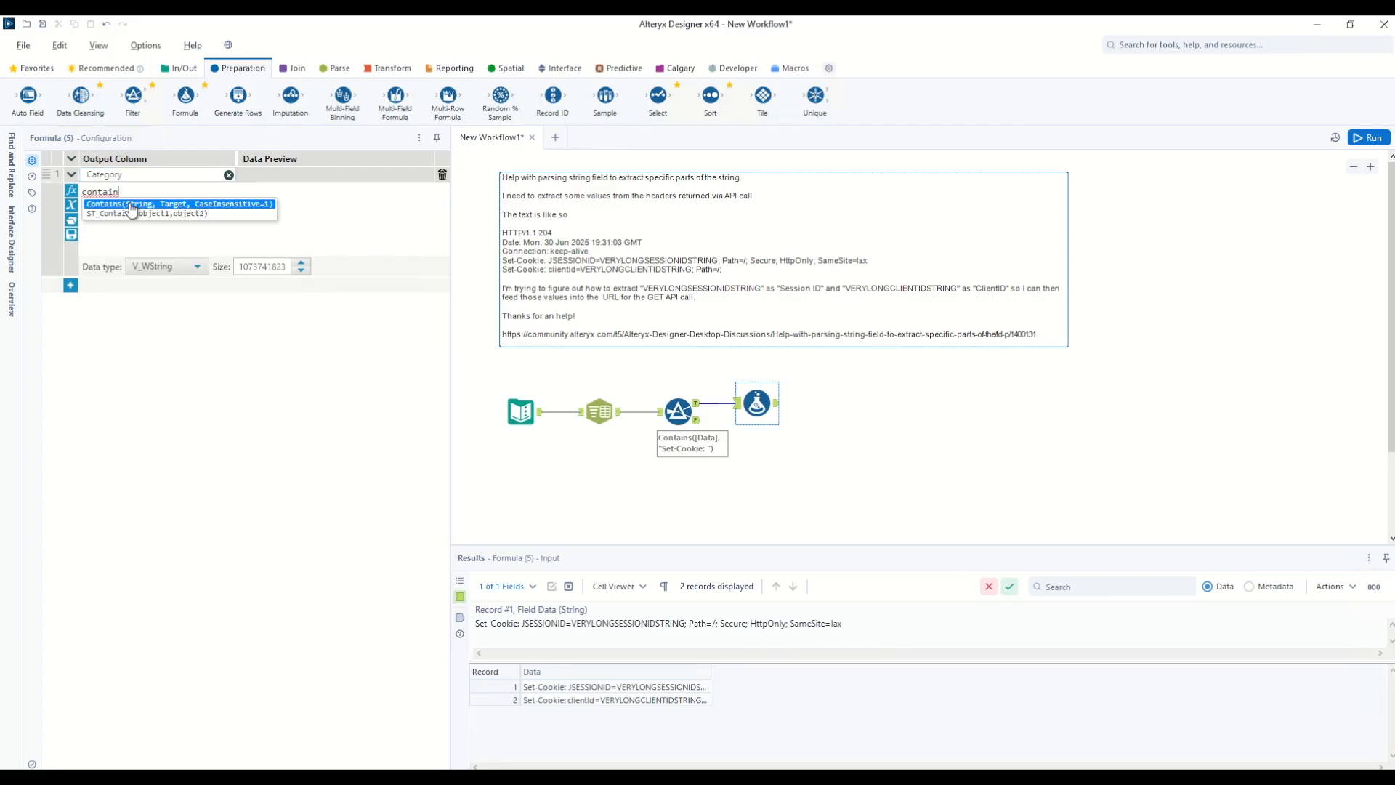
{"action": "key", "text": "Return"}
{"action": "type", "text": "[Data]"}
{"action": "key", "text": "Return"}
{"action": "double_click", "coordinate": [188, 191]}
{"action": "type", "text": "\"SESSIONID\""}
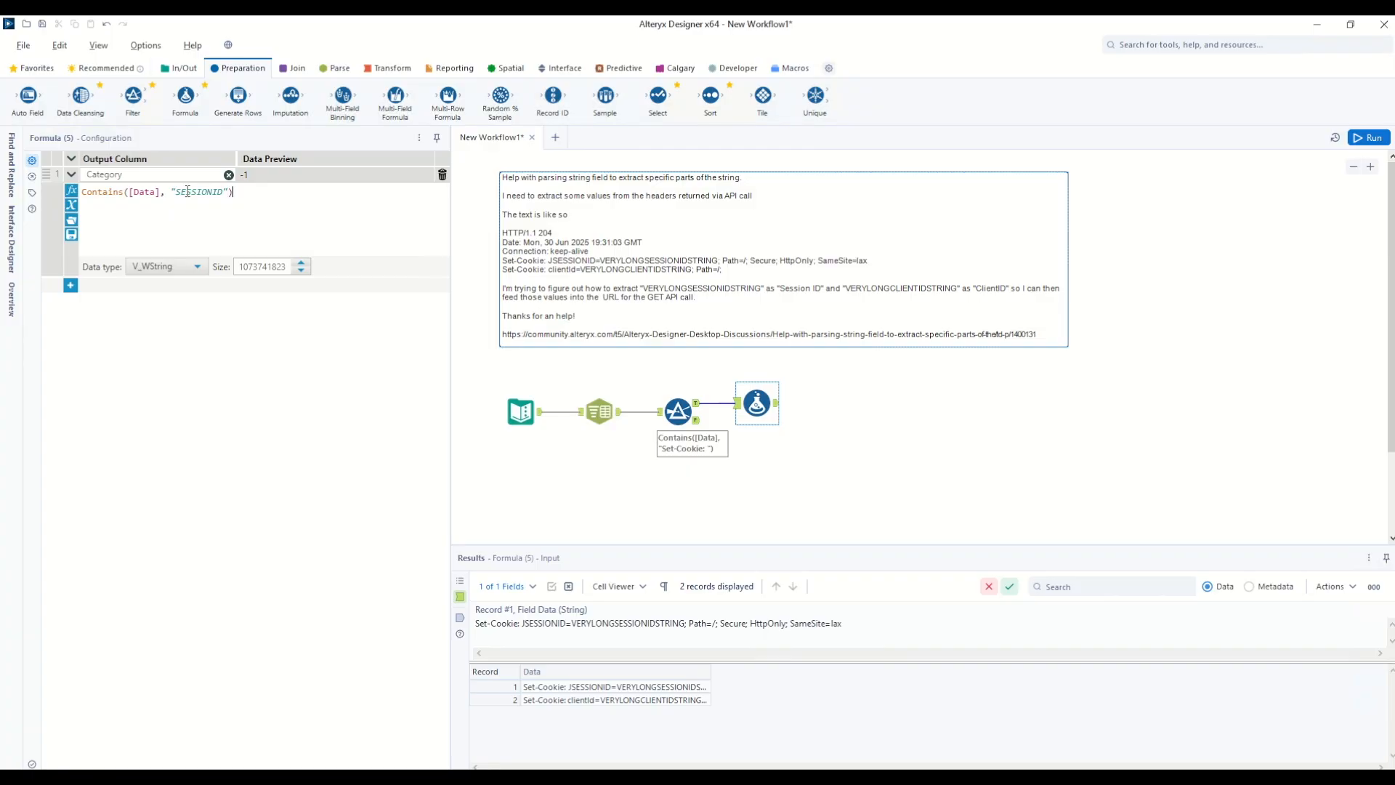
{"action": "type", "text": "IF "}
{"action": "type", "text": "THEN"}
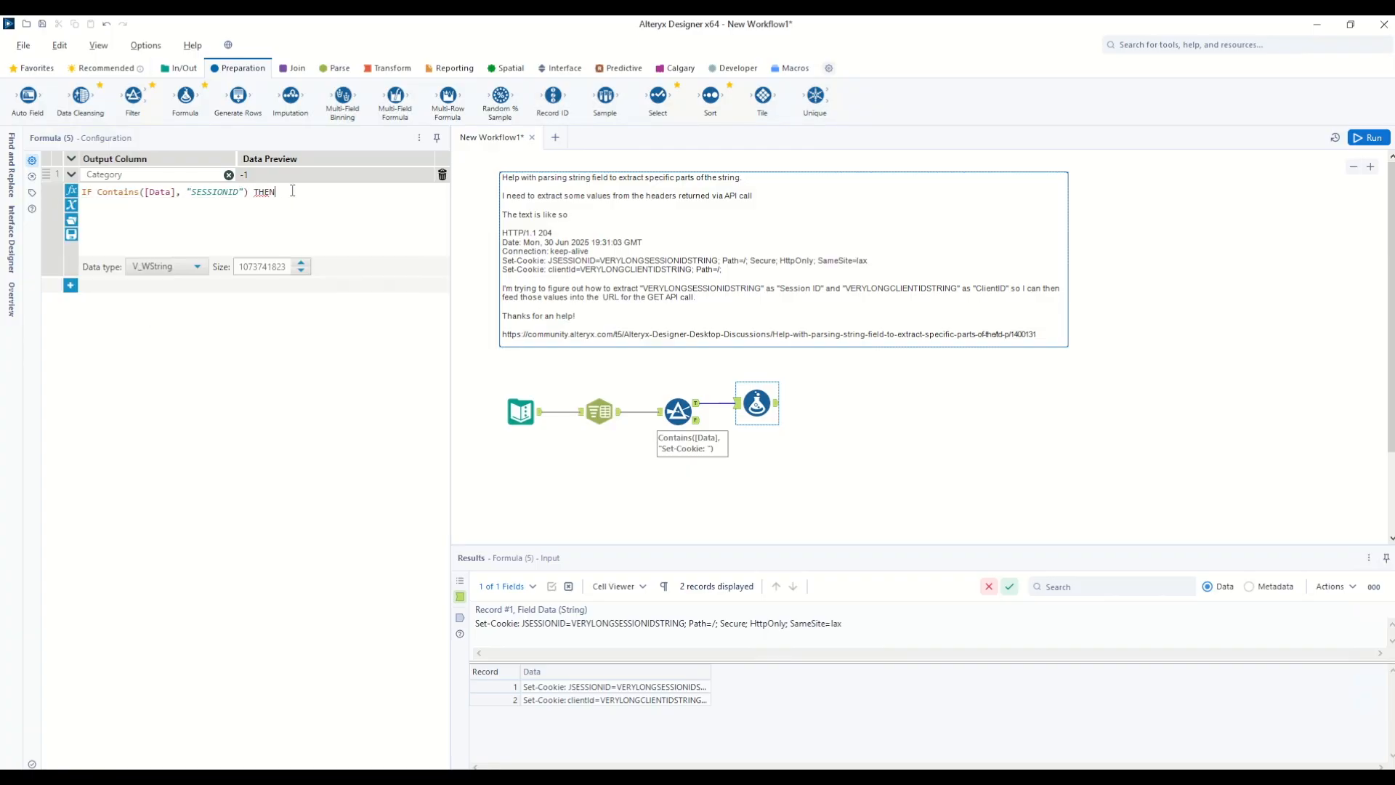
{"action": "type", "text": " \"Session ID\" ELSEIF"}
Step: Add an ELSEIF Contains([Data],"clientid") THEN "Client ID" branch, ending with ELSE Null() ENDIF
{"action": "key", "text": "Return"}
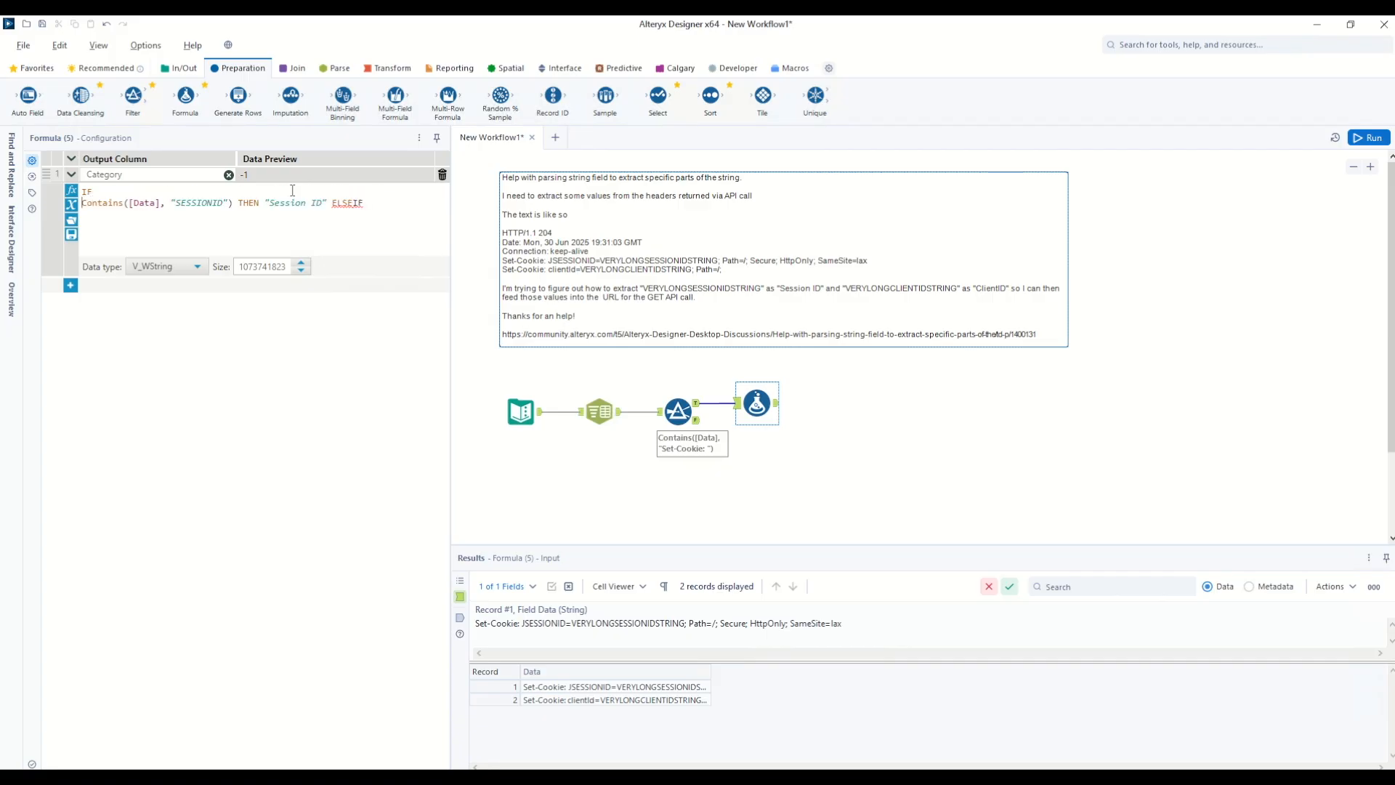
{"action": "key", "text": "shift+Down"}
{"action": "key", "text": "ctrl+c"}
{"action": "key", "text": "Right"}
{"action": "key", "text": "ctrl+v"}
{"action": "double_click", "coordinate": [193, 214]}
{"action": "type", "text": "clientID"}
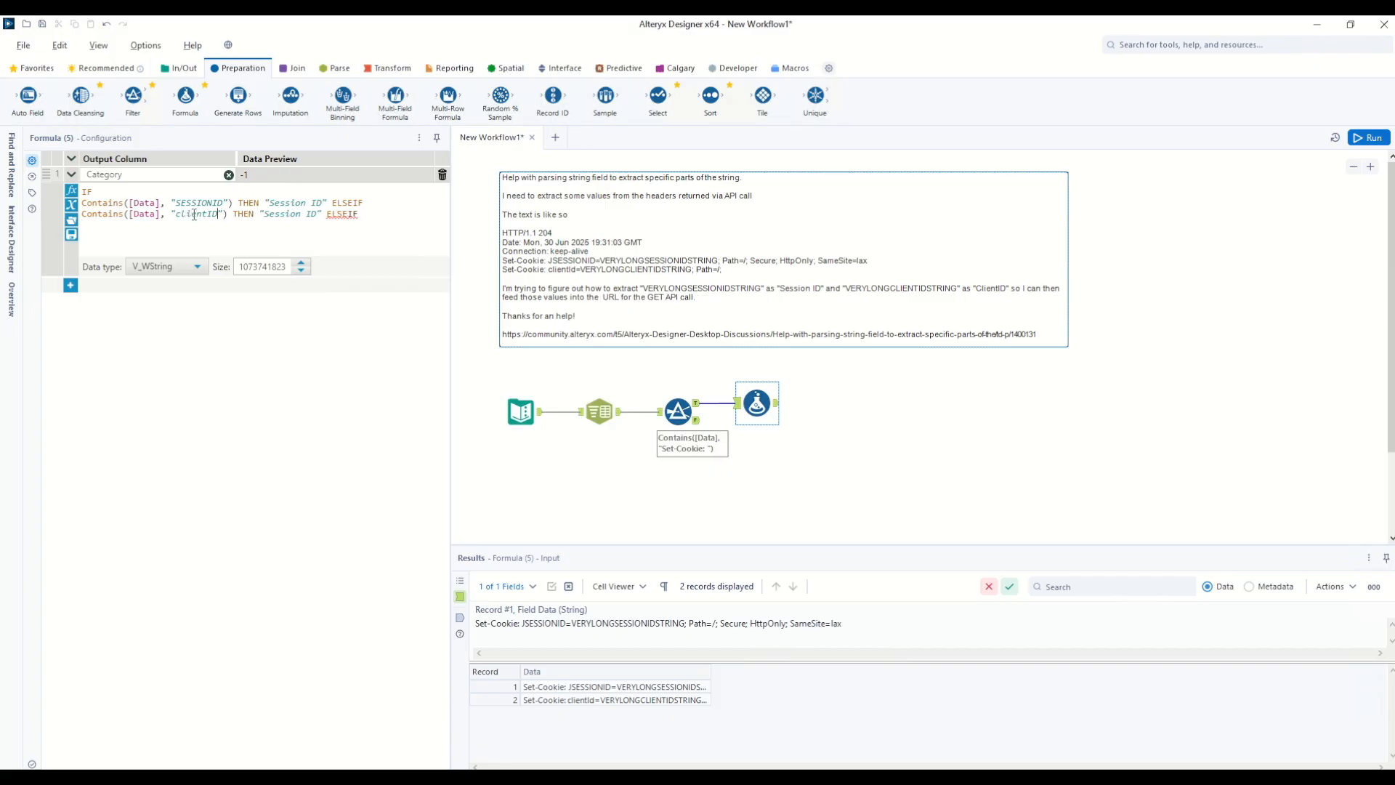
{"action": "key", "text": "BackSpace"}
{"action": "key", "text": "BackSpace"}
{"action": "type", "text": "id"}
{"action": "double_click", "coordinate": [282, 214]}
{"action": "type", "text": "Client"}
{"action": "key", "text": "BackSpace"}
{"action": "key", "text": "BackSpace"}
{"action": "type", "text": "Null() ENDIF"}
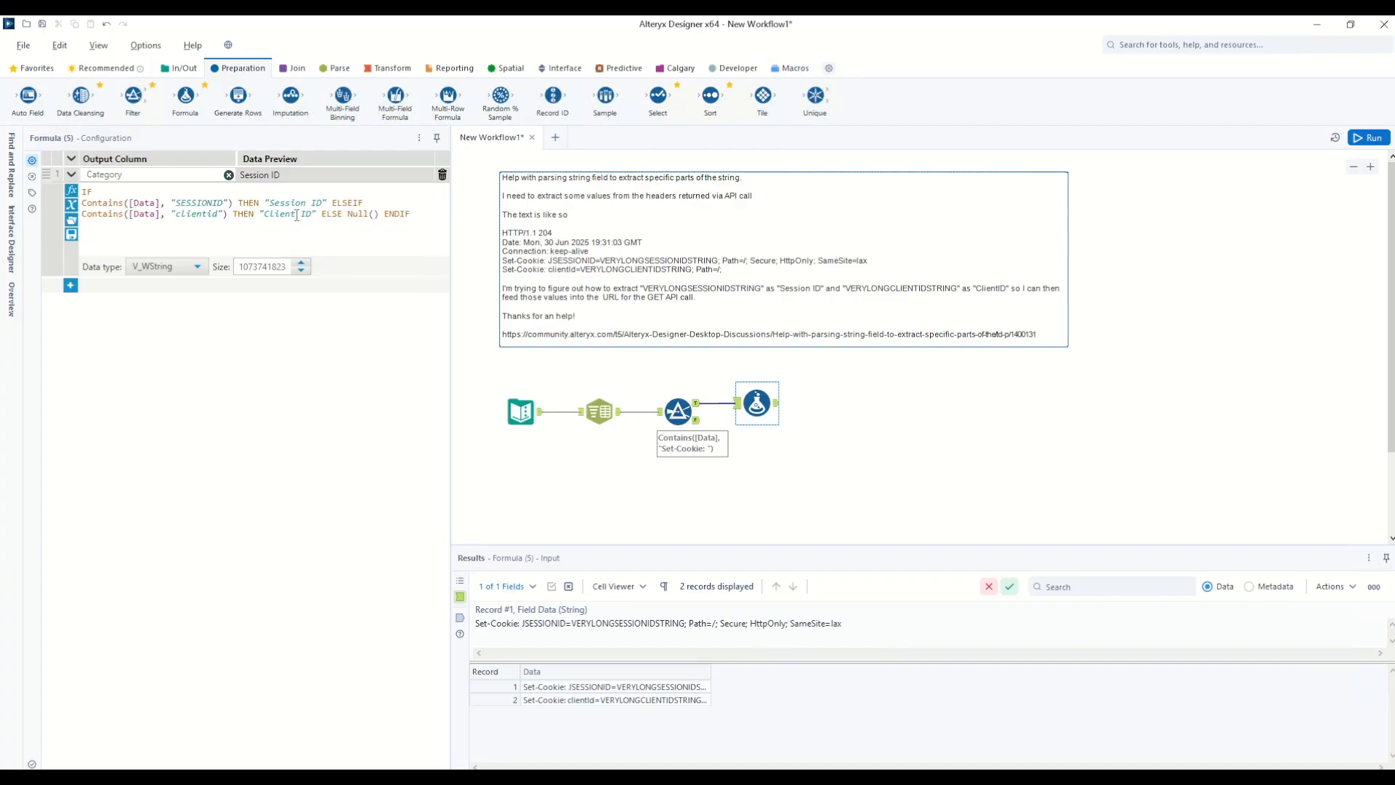
Step: Run the workflow and check the Category column in the Formula output
{"action": "left_click_drag", "start_coordinate": [293, 215], "coordinate": [313, 215]}
{"action": "left_click_drag", "start_coordinate": [83, 213], "coordinate": [318, 215]}
{"action": "left_click", "coordinate": [317, 215]}
{"action": "left_click", "coordinate": [1369, 137]}
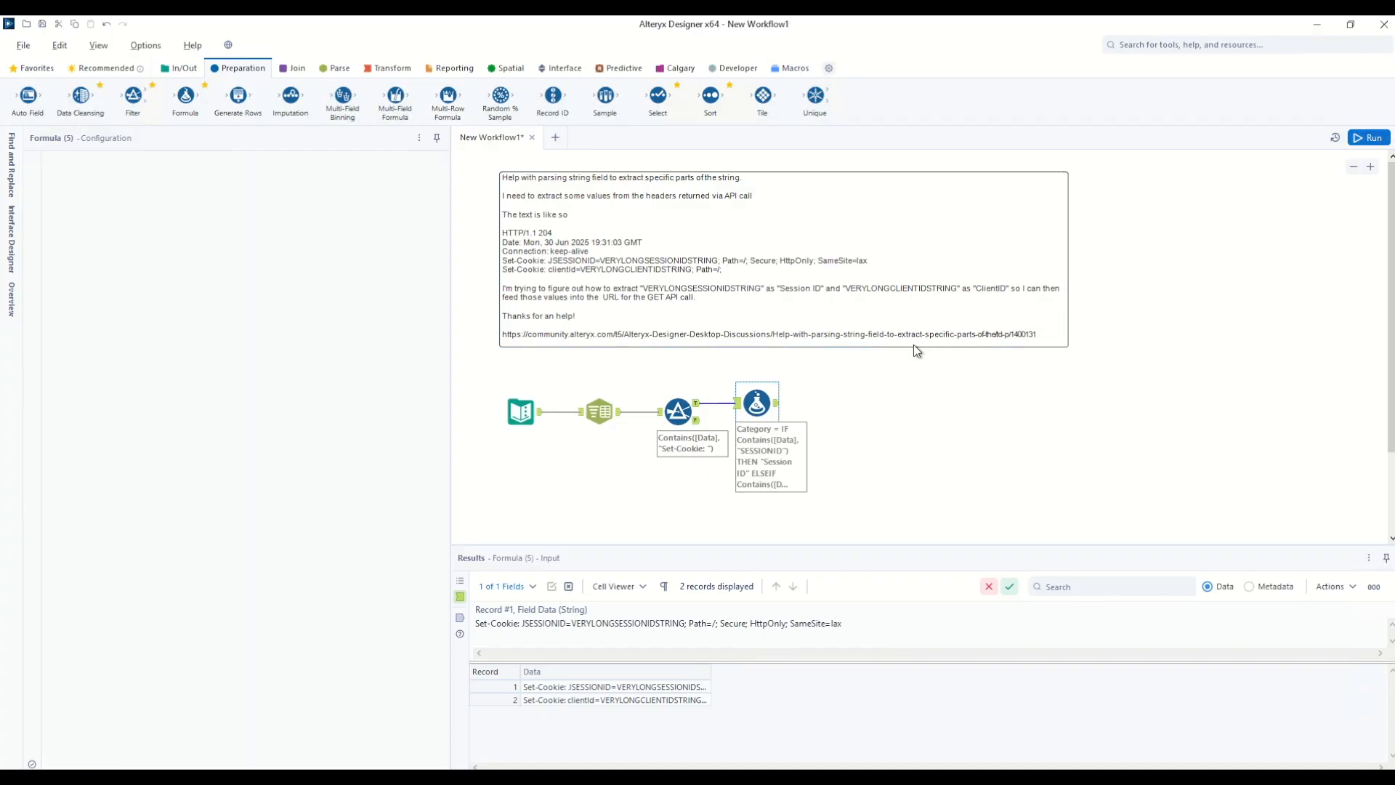
{"action": "left_click", "coordinate": [778, 404]}
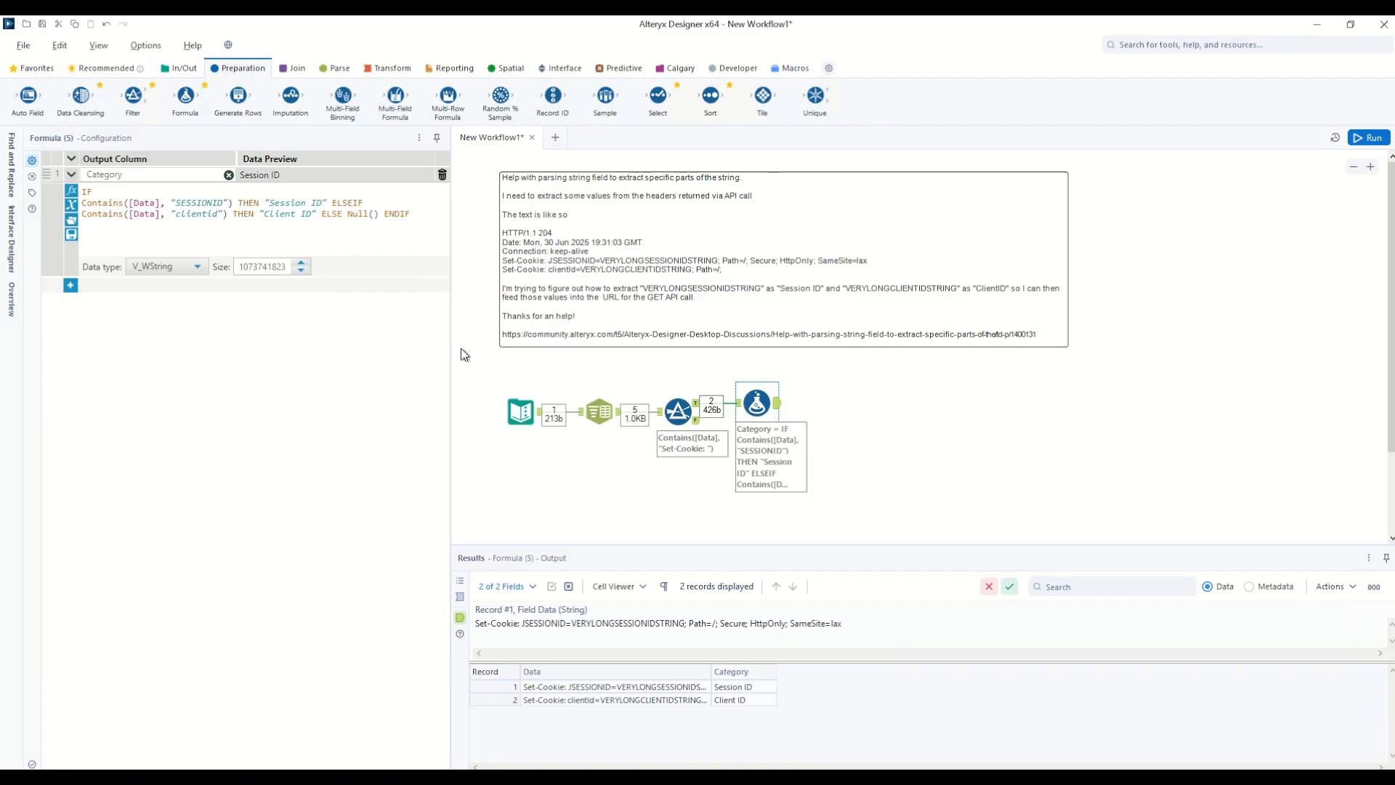
Step: Add a new Value output column and inspect the cookie text to locate the "; Path=/;" part
{"action": "left_click", "coordinate": [71, 285]}
{"action": "left_click", "coordinate": [102, 287]}
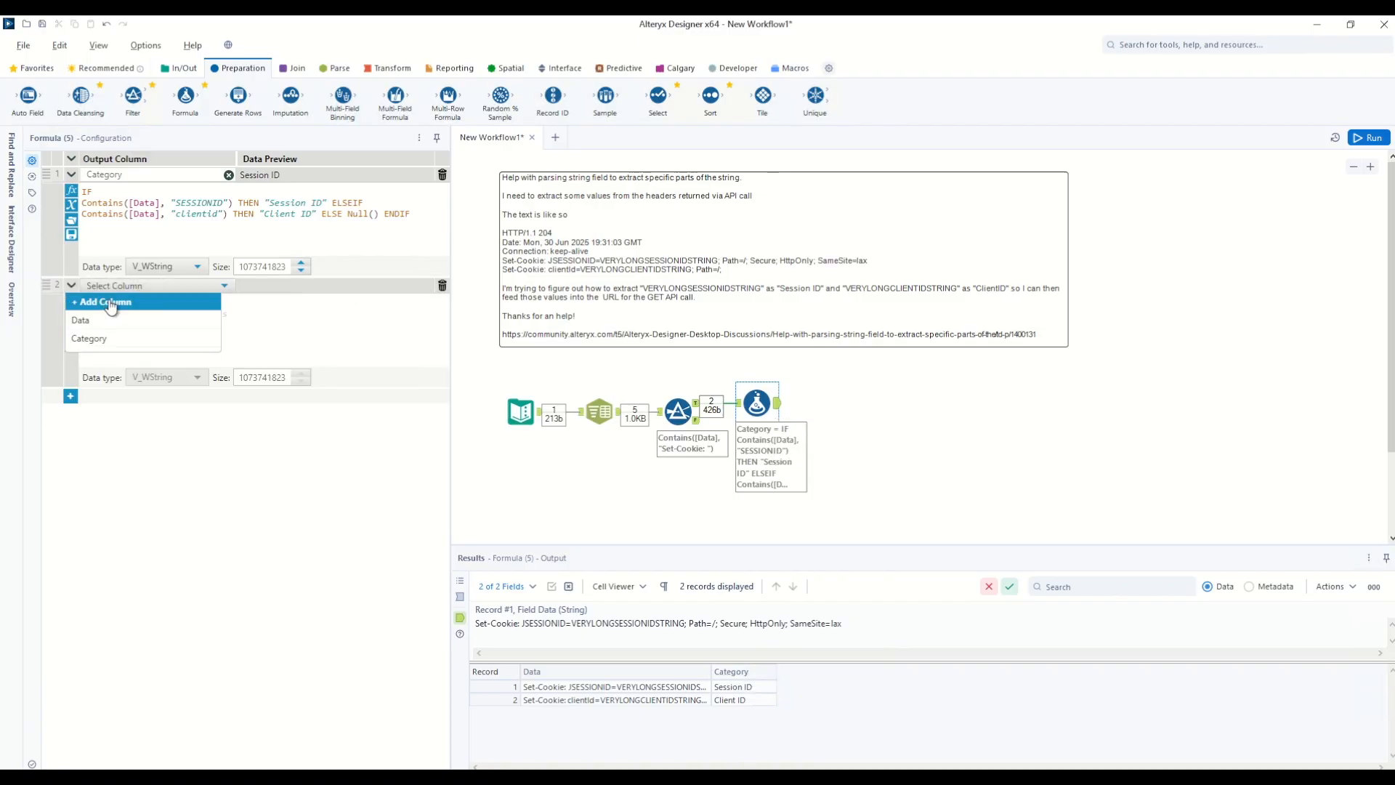
{"action": "left_click", "coordinate": [111, 305]}
{"action": "type", "text": "Value"}
{"action": "left_click", "coordinate": [110, 300]}
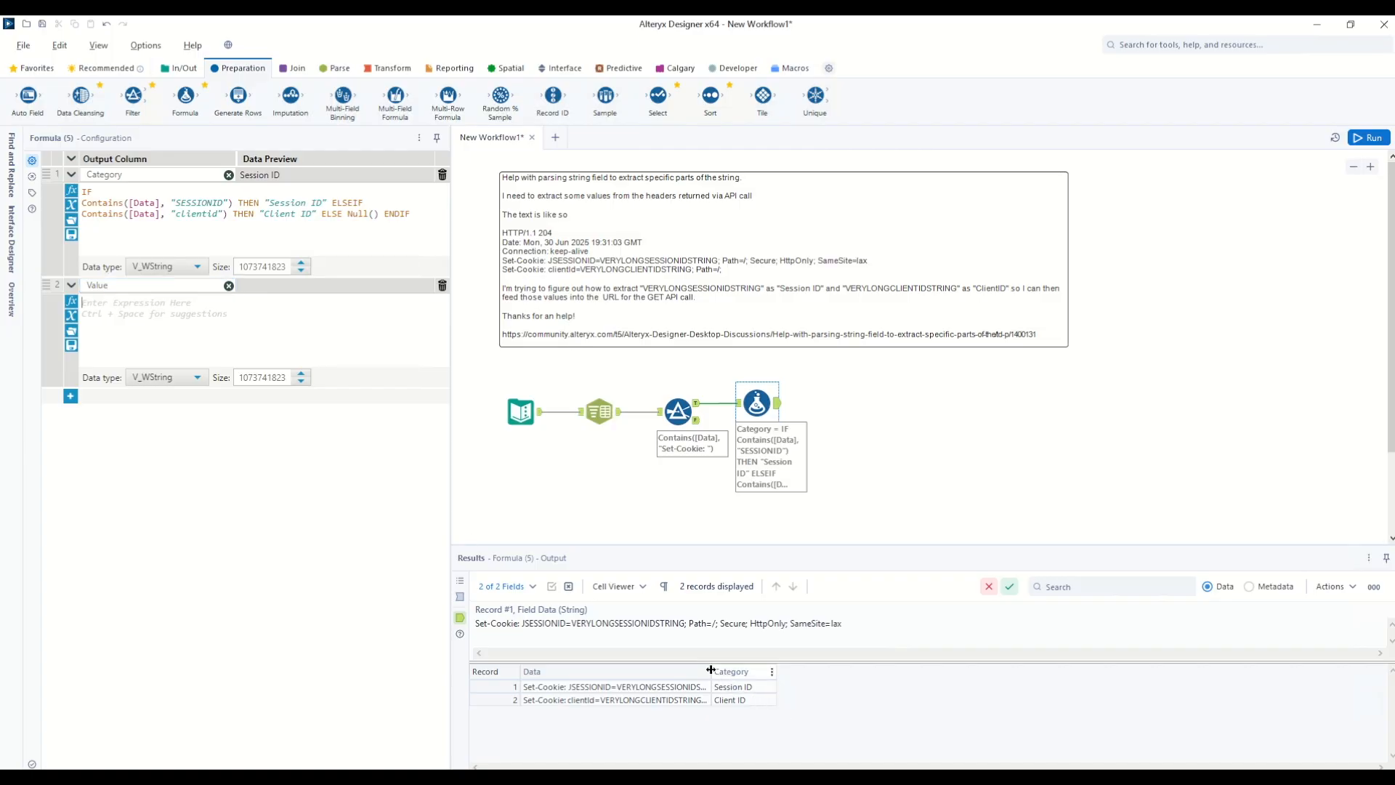
{"action": "left_click_drag", "start_coordinate": [710, 669], "coordinate": [917, 672]}
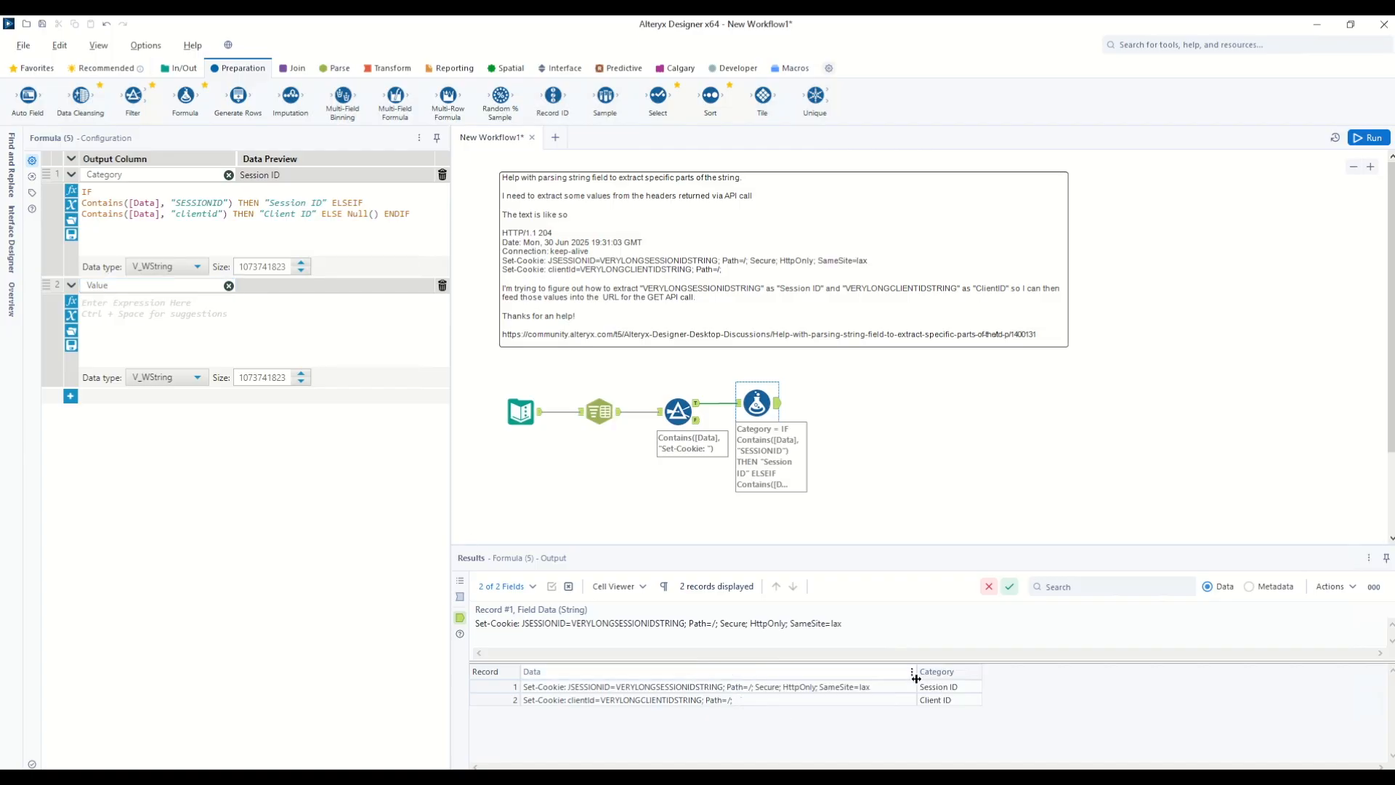
{"action": "left_click", "coordinate": [701, 688]}
{"action": "left_click_drag", "start_coordinate": [685, 625], "coordinate": [719, 622]}
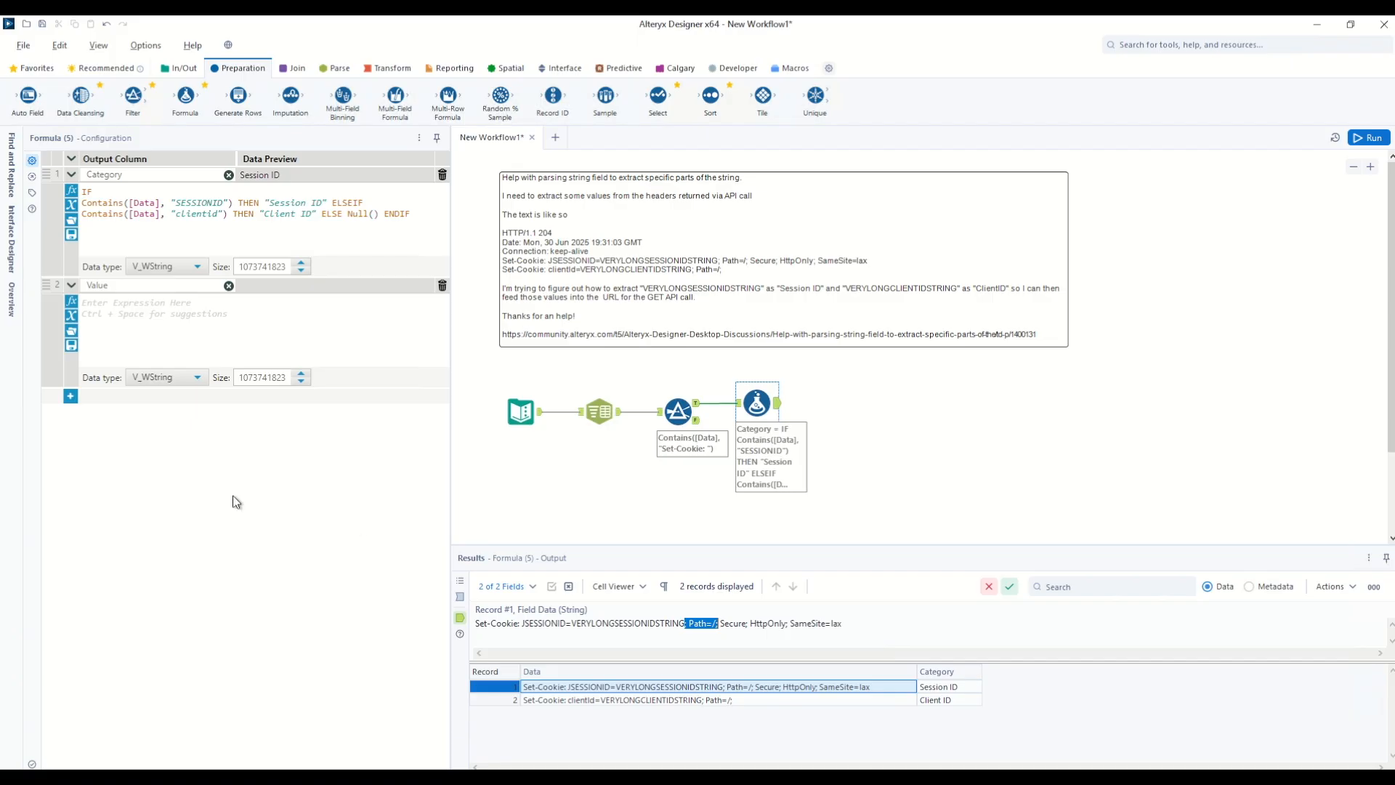
Step: Set Value to Left([Data], FindString([Data], "; Path=/;")) and run the workflow
{"action": "left_click", "coordinate": [124, 313]}
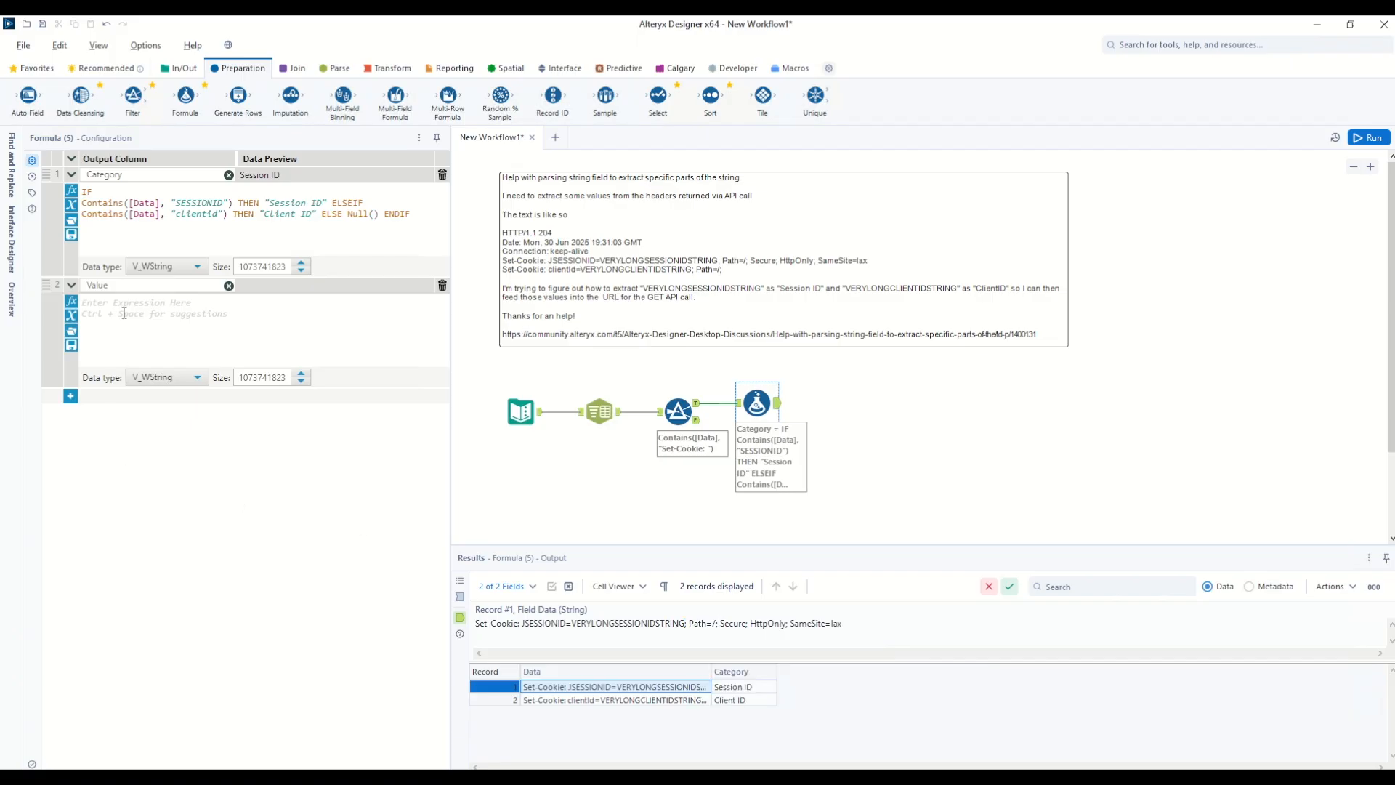
{"action": "type", "text": "left"}
{"action": "key", "text": "Return"}
{"action": "type", "text": "datale"}
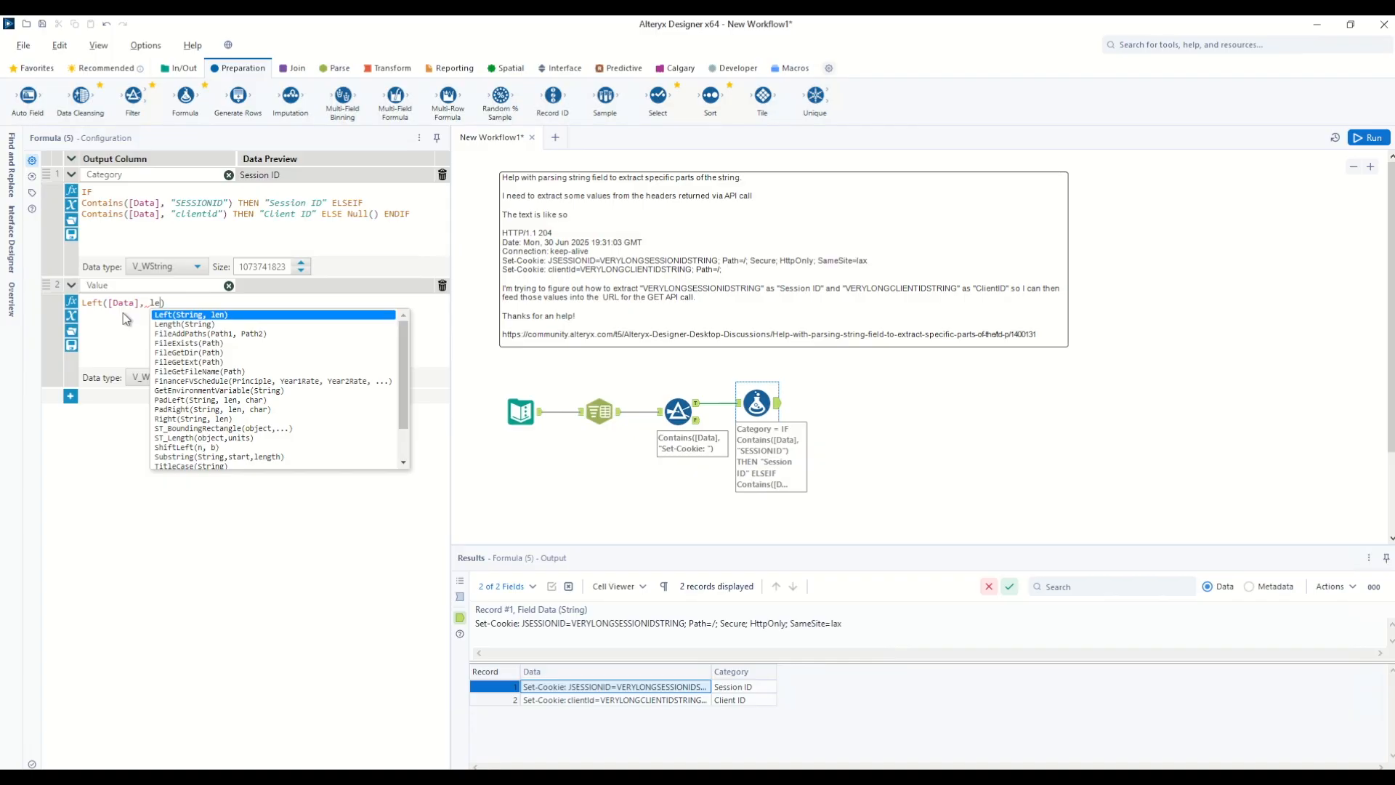
{"action": "key", "text": "BackSpace"}
{"action": "key", "text": "BackSpace"}
{"action": "type", "text": "find"}
{"action": "key", "text": "Tab"}
{"action": "type", "text": "[Data]"}
{"action": "key", "text": "Tab"}
{"action": "double_click", "coordinate": [264, 302]}
{"action": "type", "text": "\"; Path=/;\""}
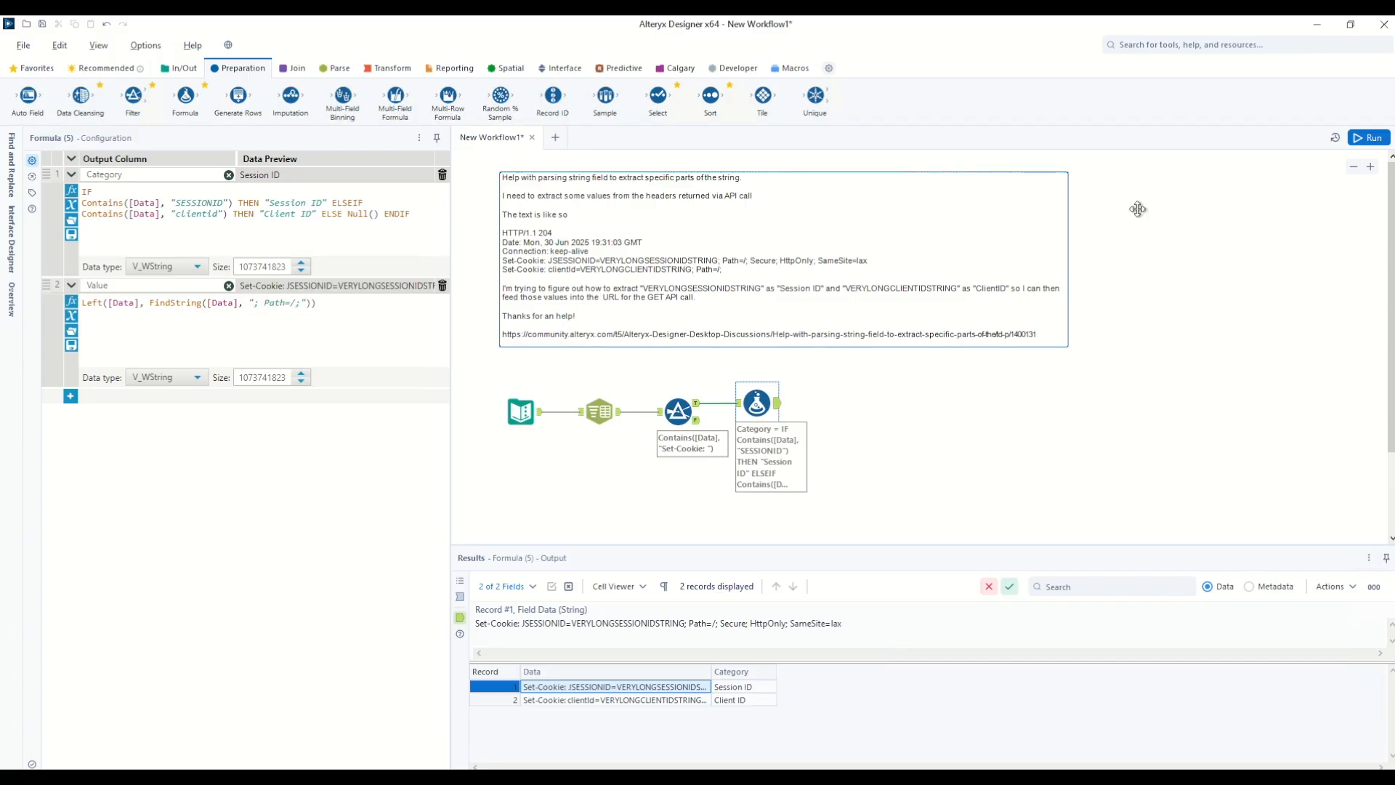
{"action": "left_click", "coordinate": [1370, 137]}
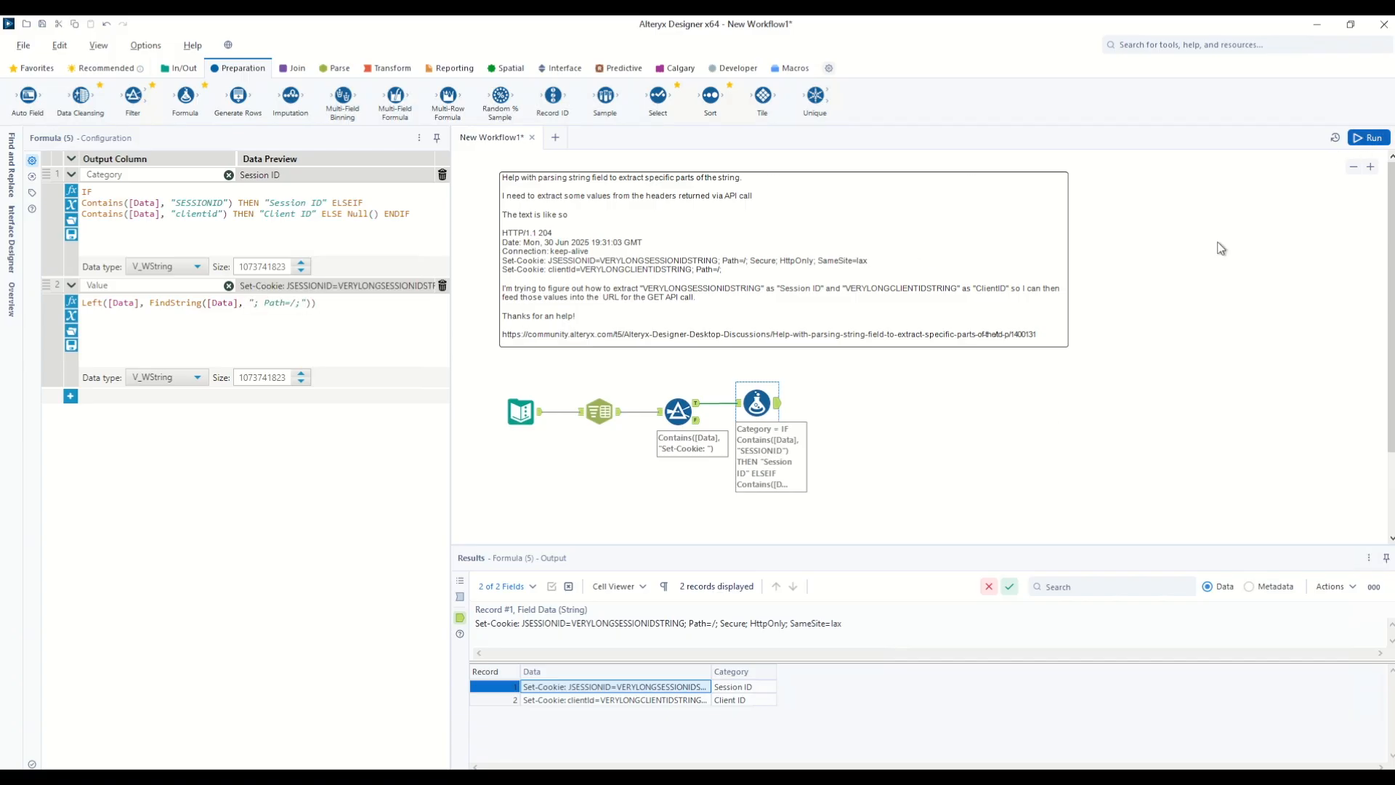
{"action": "left_click", "coordinate": [776, 407]}
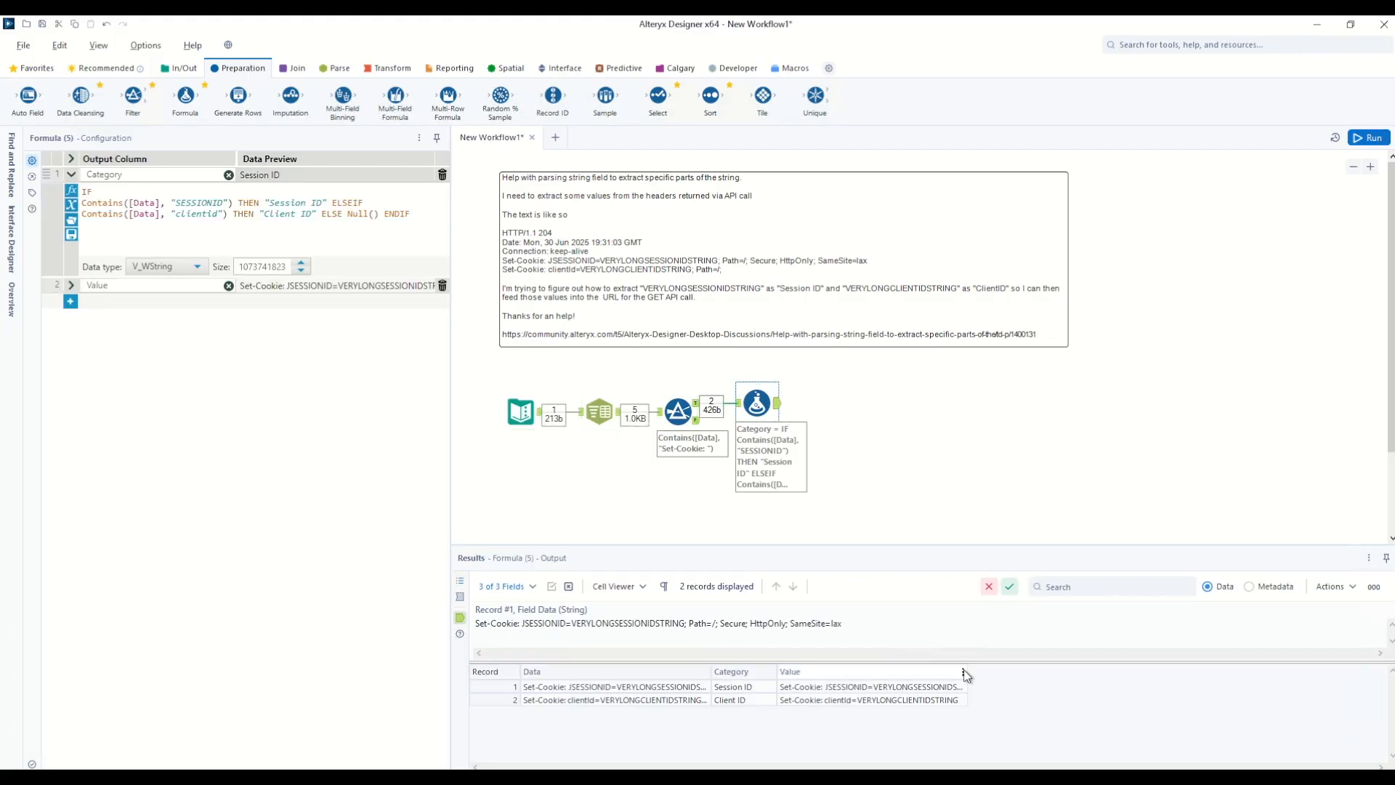
Step: Add a third expression that overwrites Value, starting with Right([Value], ...)
{"action": "left_click_drag", "start_coordinate": [966, 671], "coordinate": [1154, 671]}
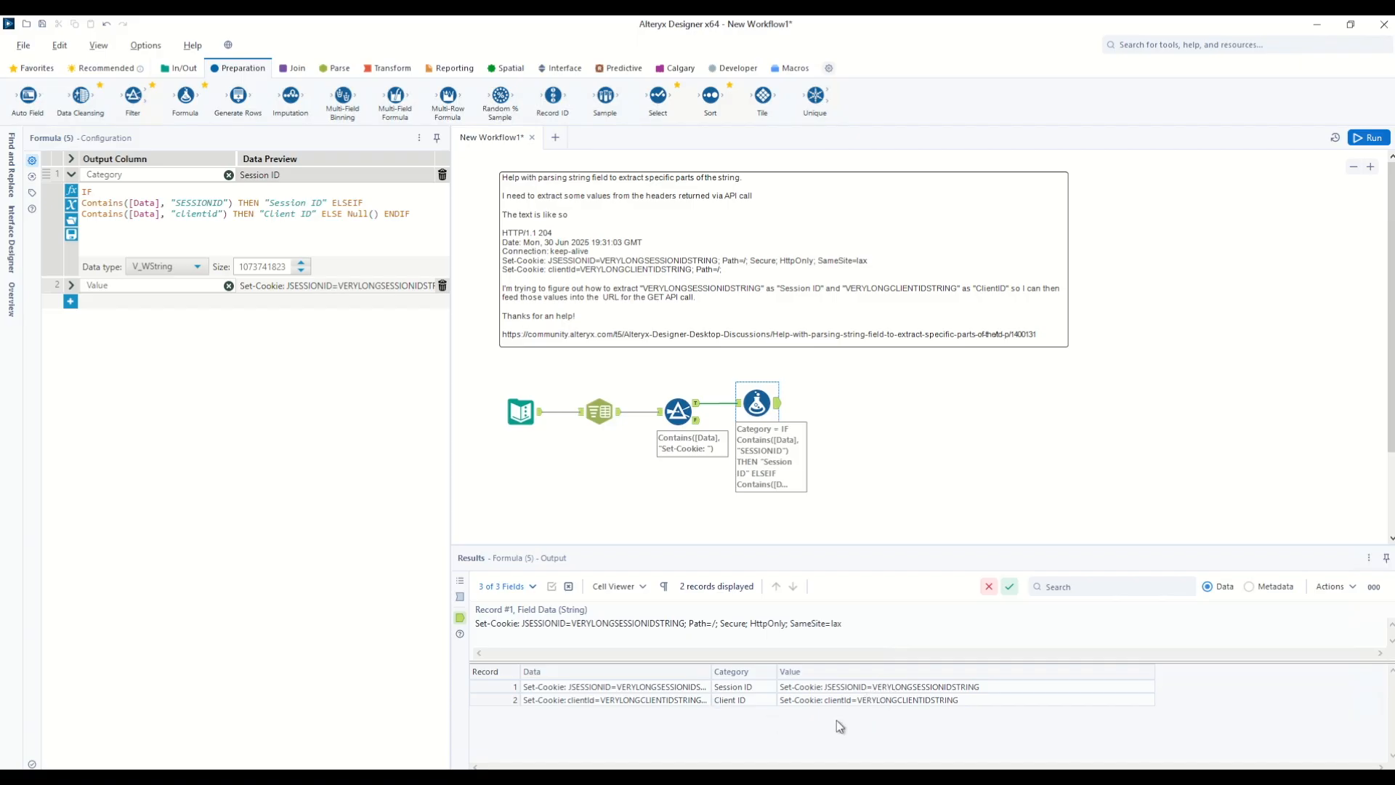
{"action": "left_click", "coordinate": [71, 301]}
{"action": "left_click", "coordinate": [107, 303]}
{"action": "left_click", "coordinate": [105, 372]}
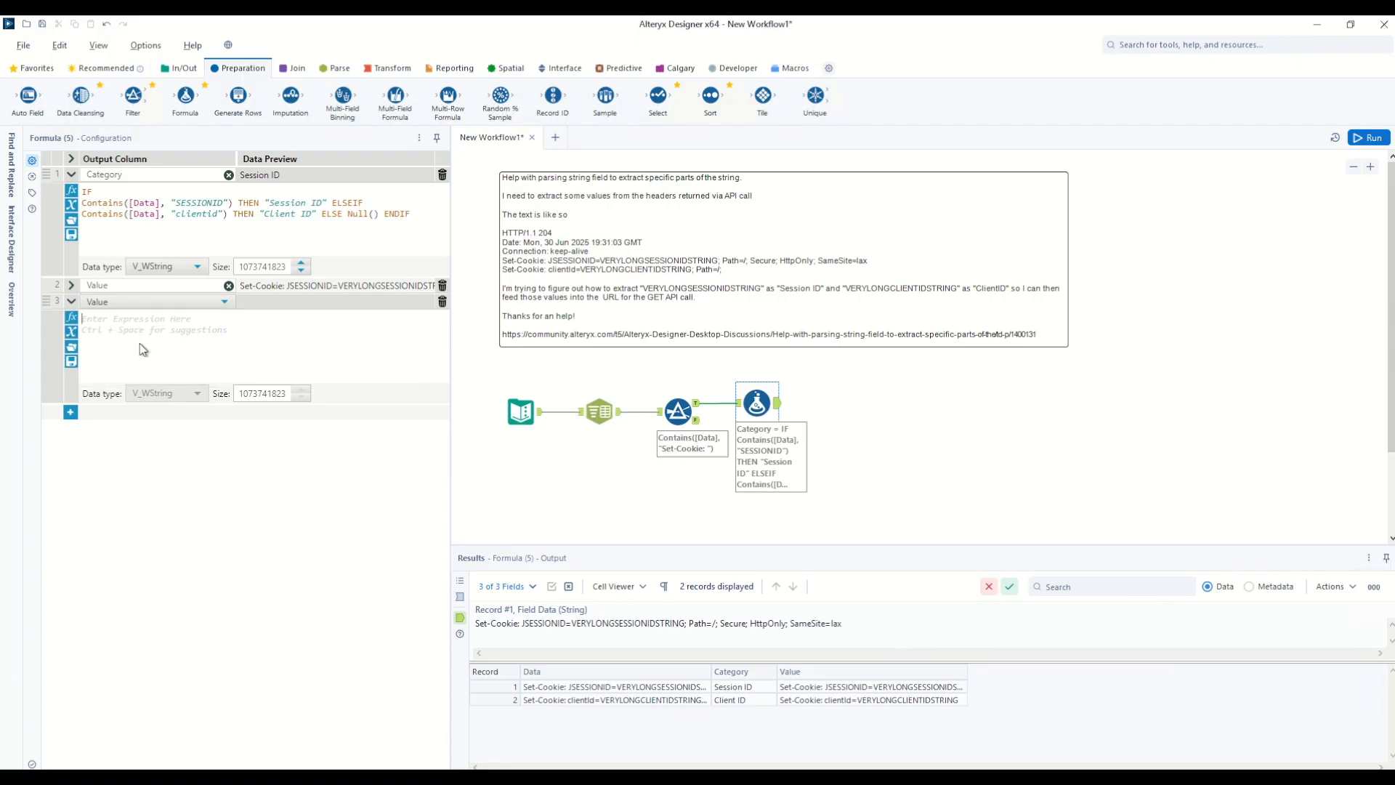
{"action": "type", "text": "right"}
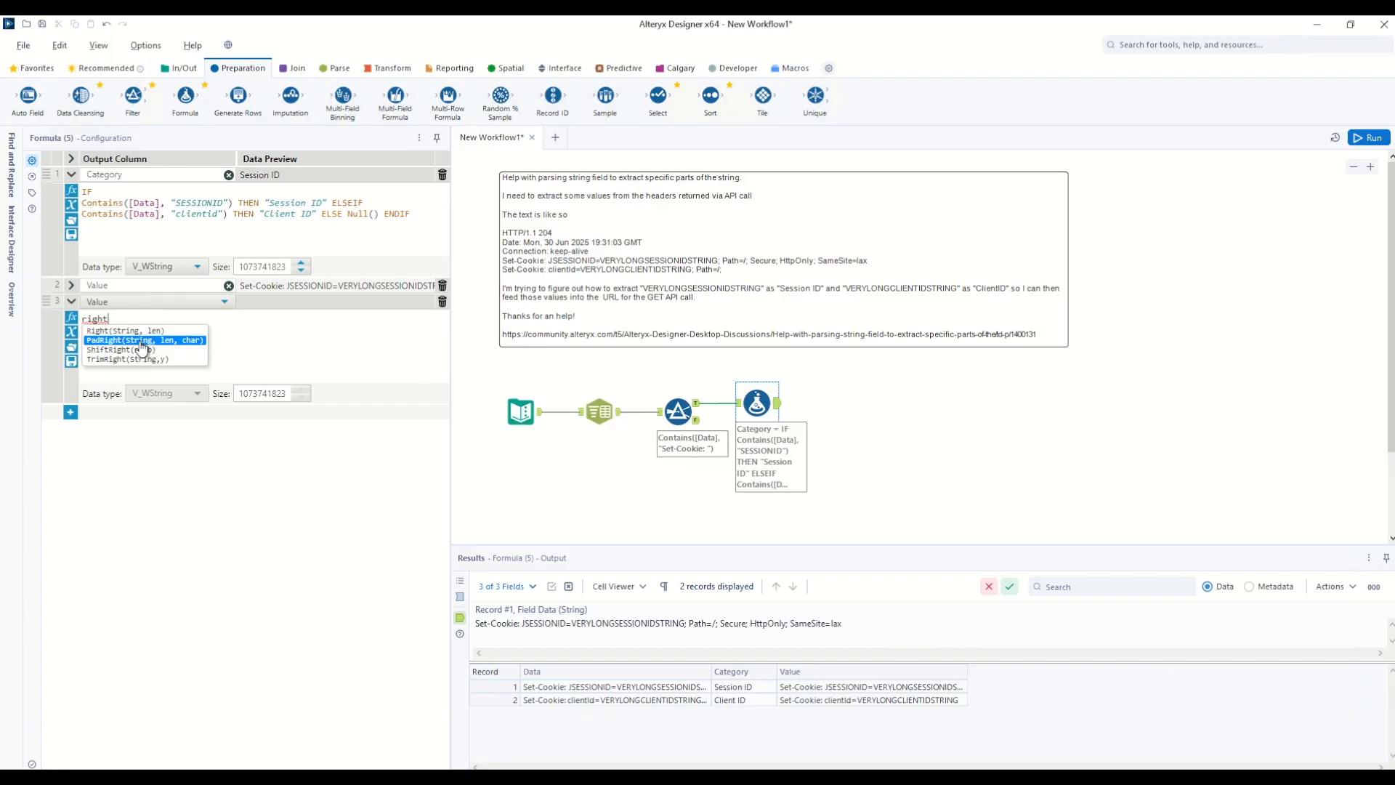
{"action": "left_click", "coordinate": [137, 330]}
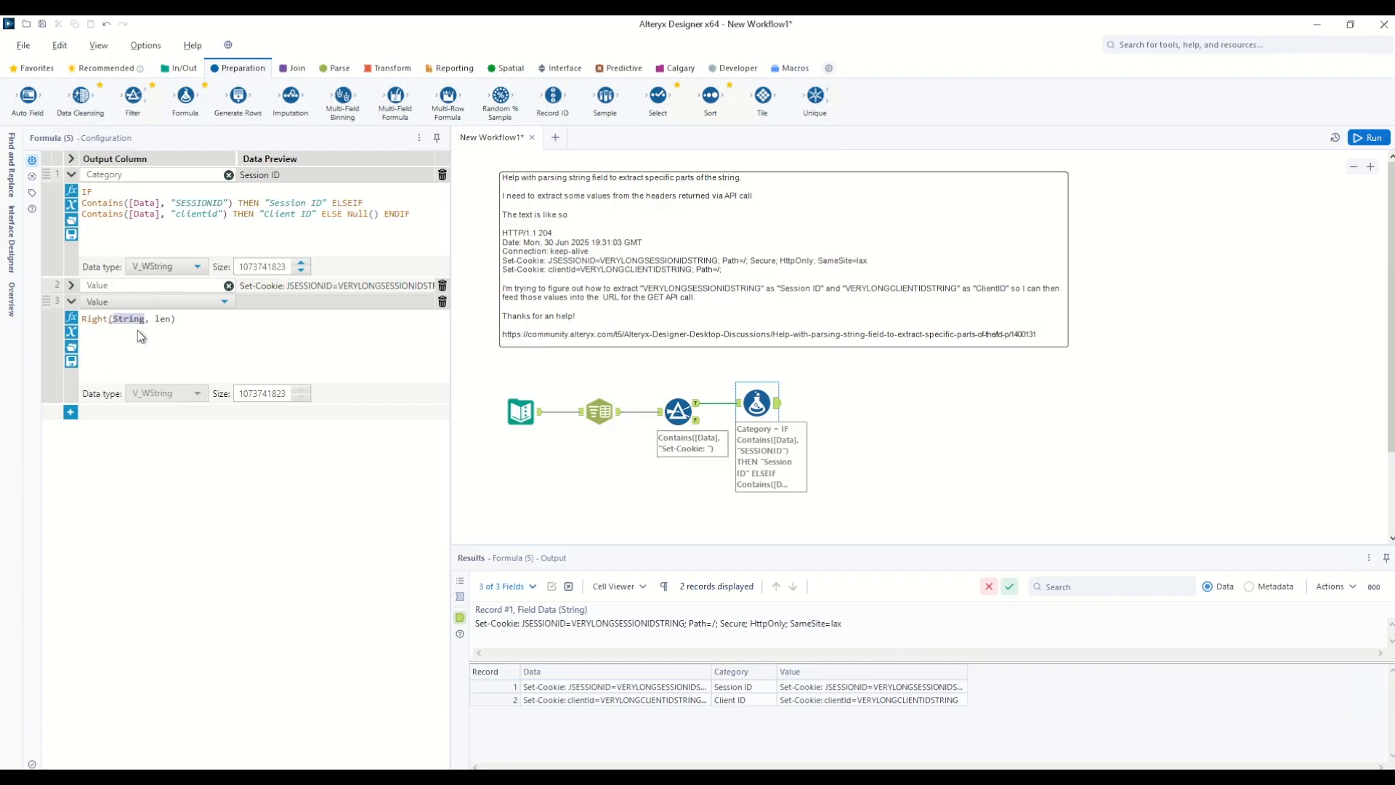
{"action": "type", "text": "valu"}
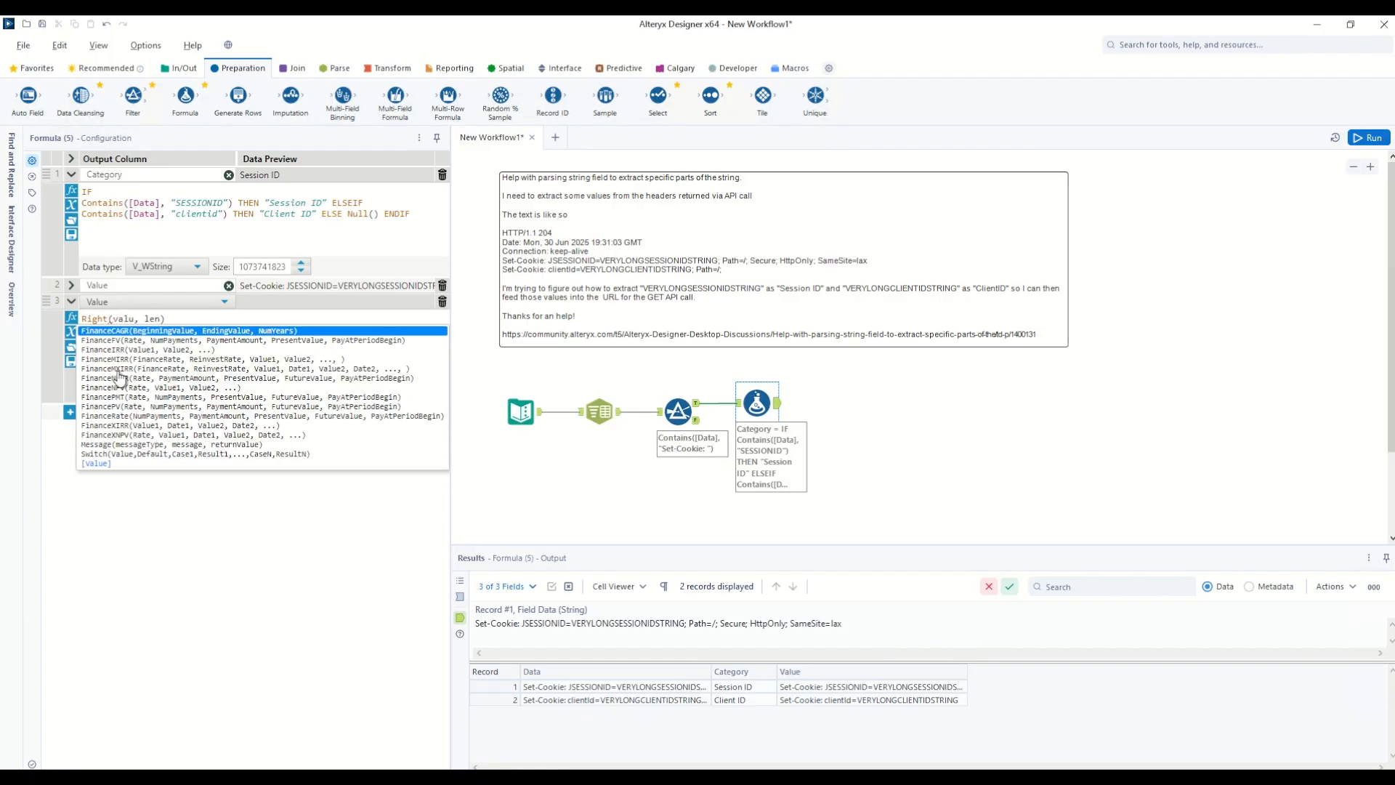
{"action": "left_click", "coordinate": [96, 464]}
Step: Complete it as Right([Value], Length([Value]) - FindString([Value], "=") - 1) and run
{"action": "double_click", "coordinate": [169, 318]}
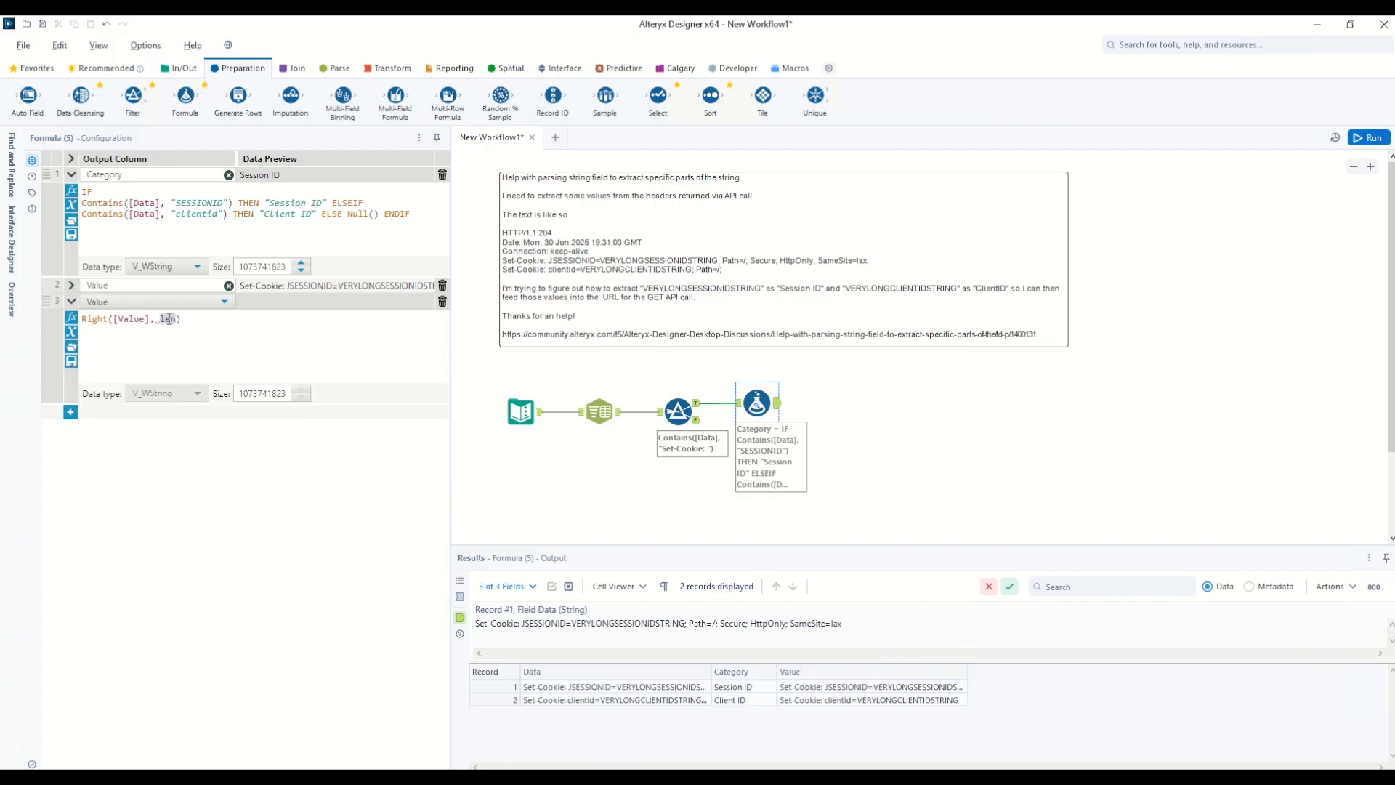
{"action": "type", "text": "len"}
{"action": "key", "text": "Return"}
{"action": "type", "text": "valu"}
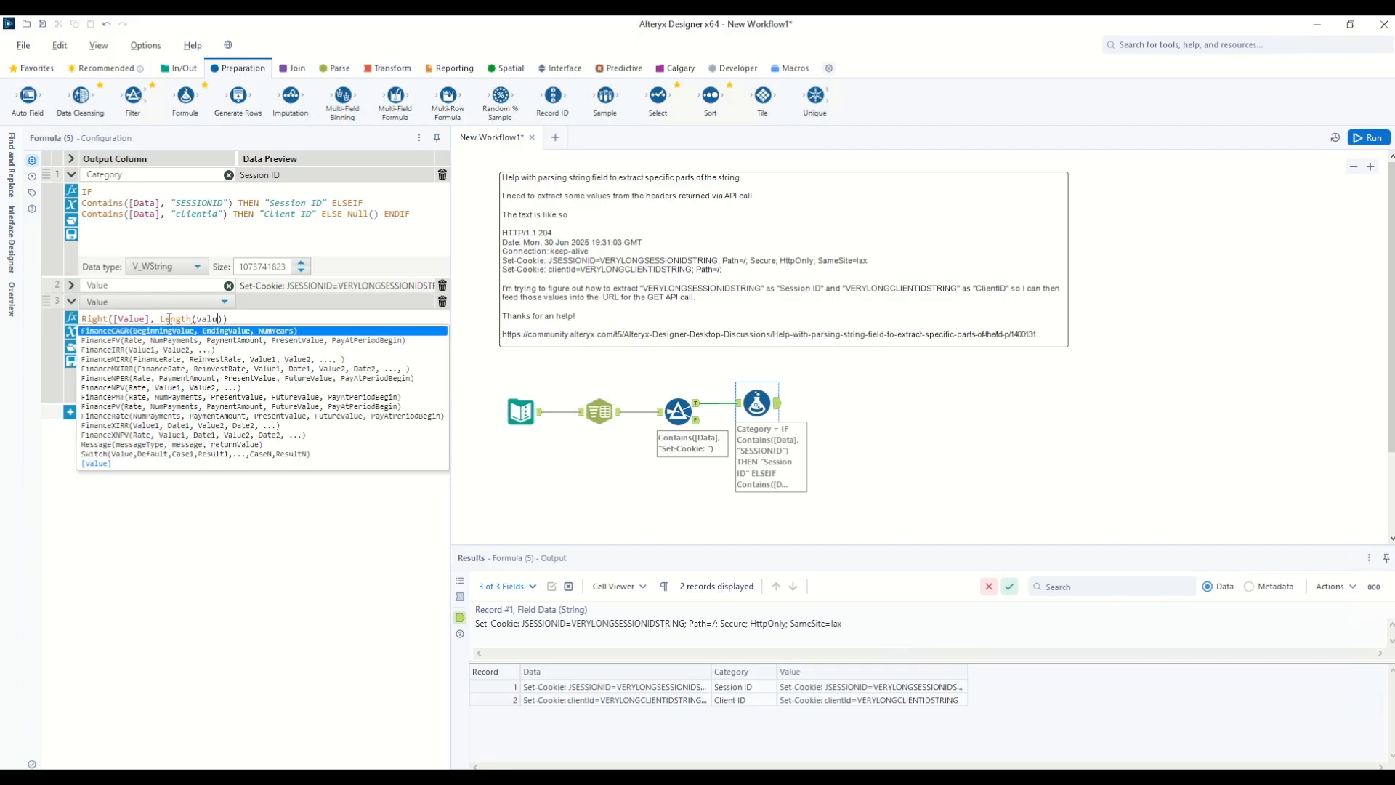
{"action": "type", "text": "e"}
{"action": "key", "text": "Return"}
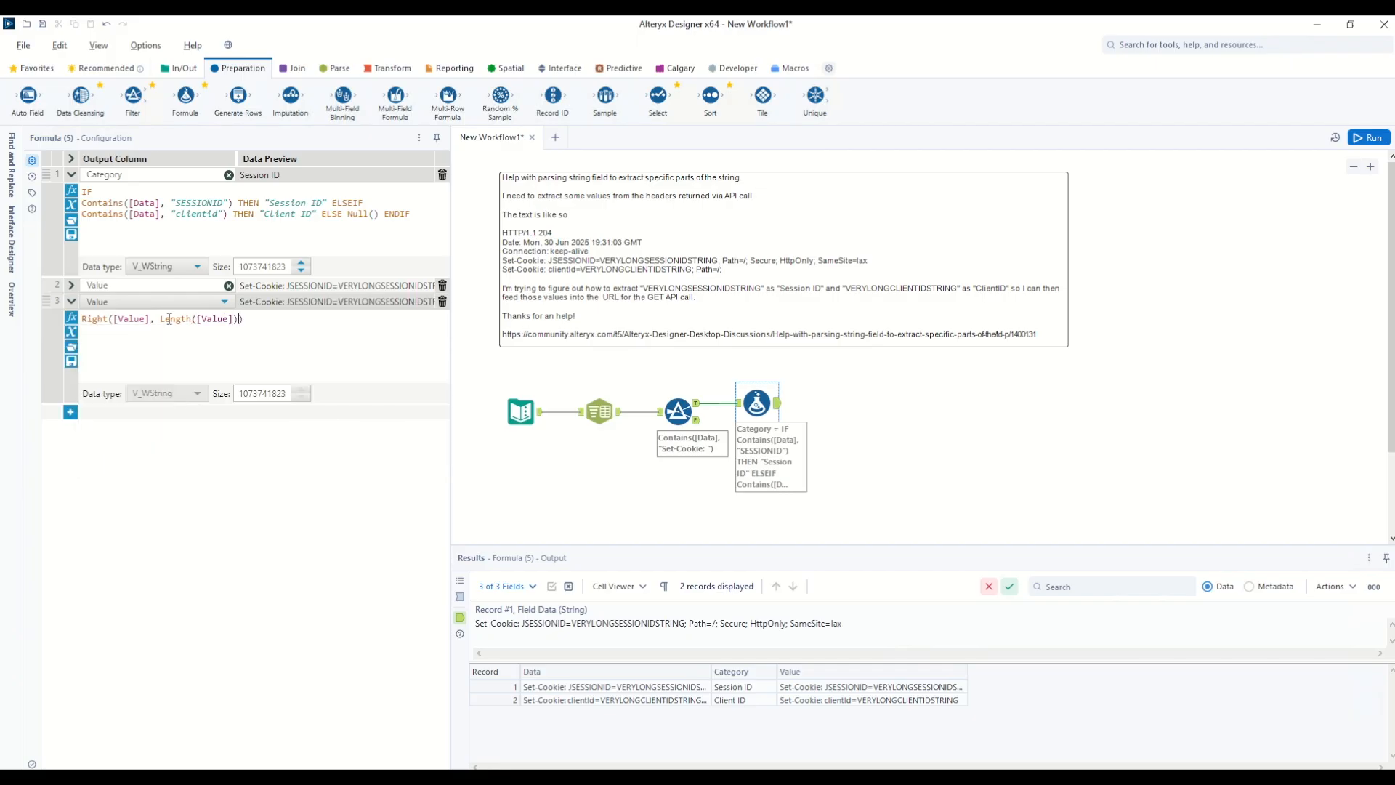
{"action": "type", "text": "- find"}
{"action": "key", "text": "Return"}
{"action": "type", "text": "valu"}
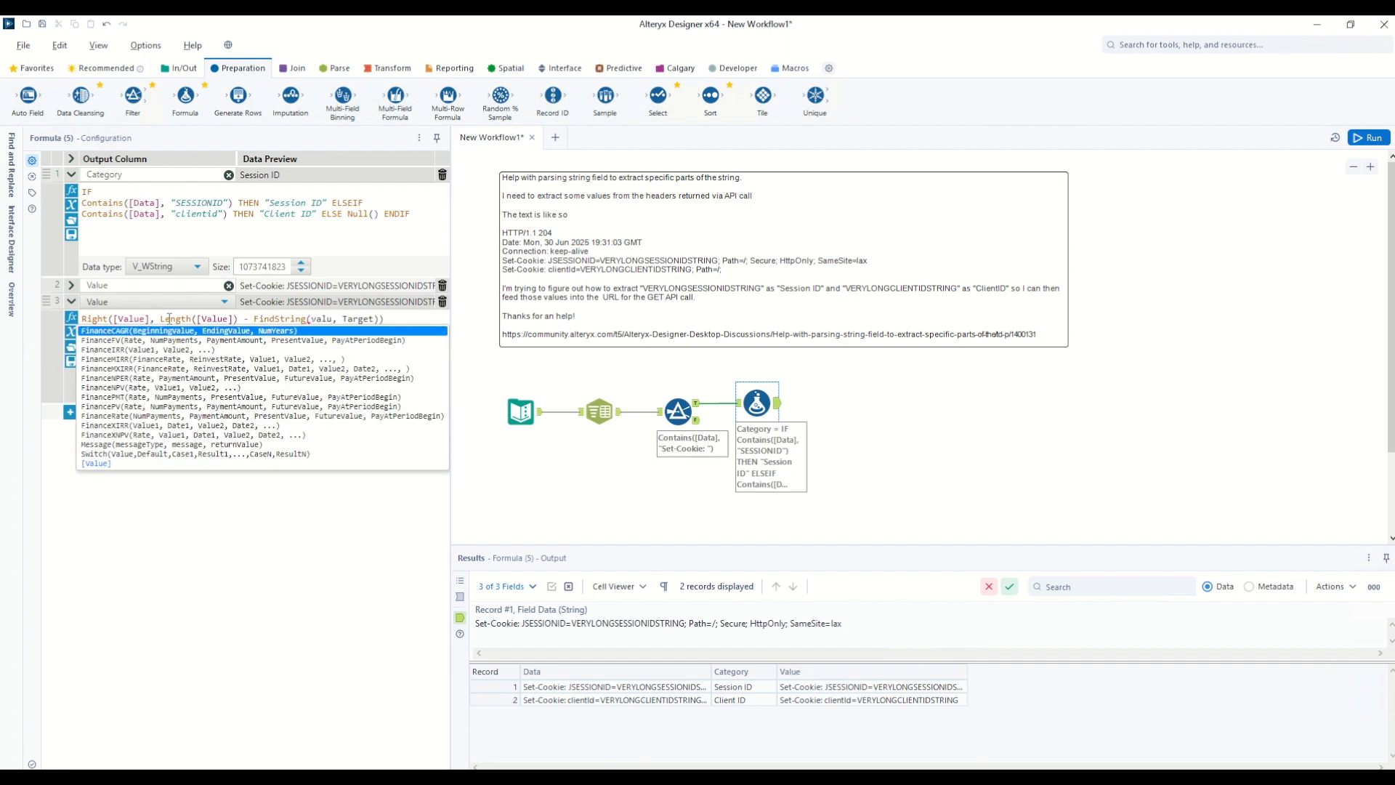
{"action": "type", "text": "e"}
{"action": "key", "text": "Return"}
{"action": "key", "text": "Delete"}
{"action": "key", "text": "Delete"}
{"action": "key", "text": "Delete"}
{"action": "key", "text": "Delete"}
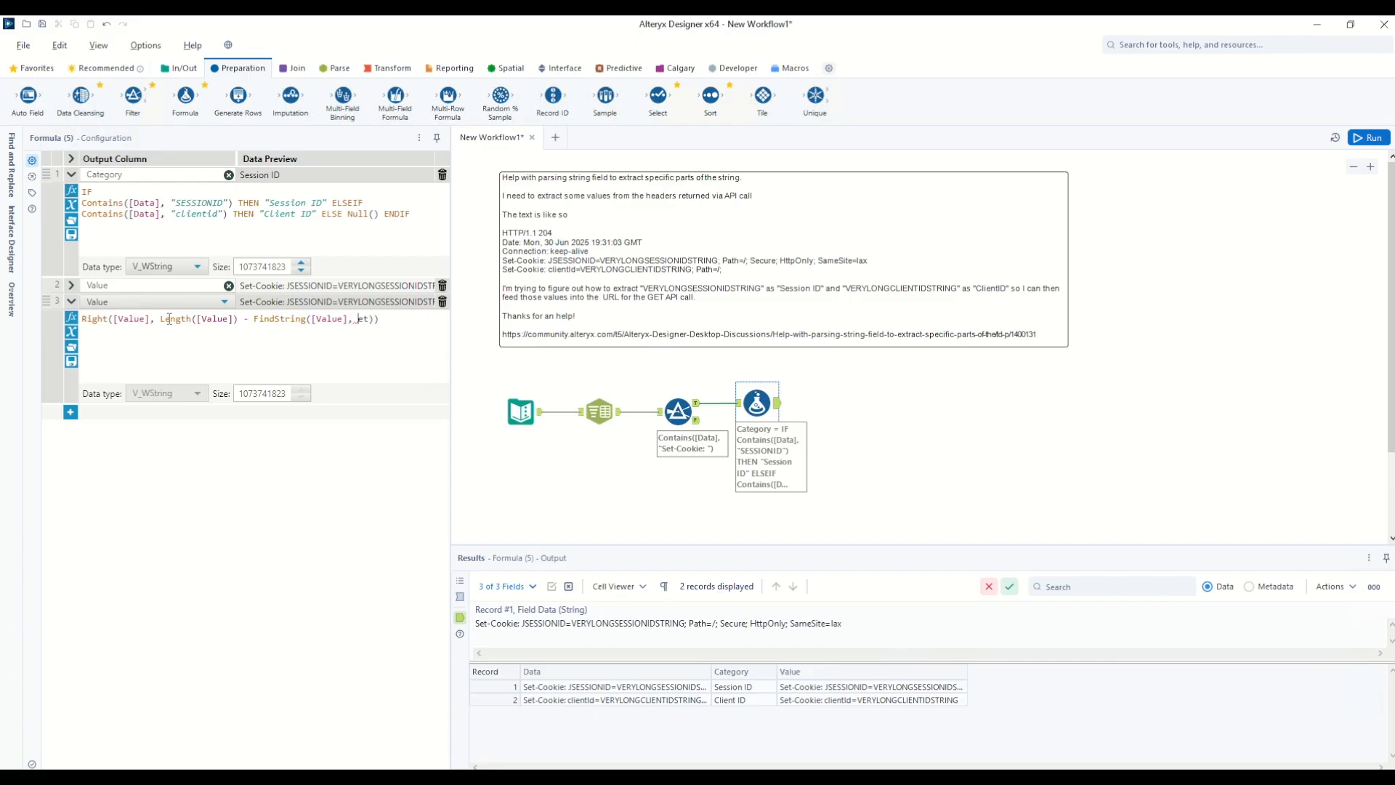
{"action": "type", "text": "\"="}
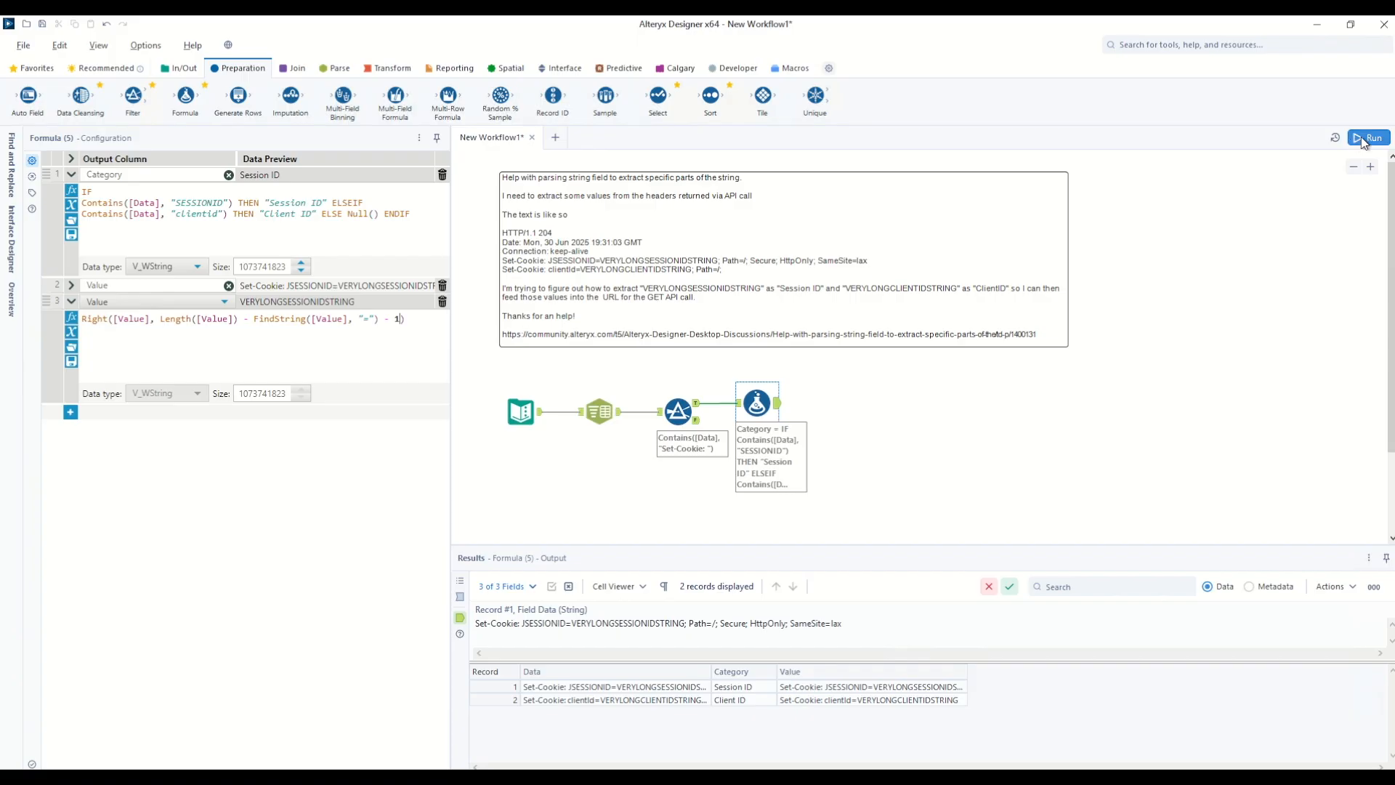
{"action": "left_click", "coordinate": [1369, 138]}
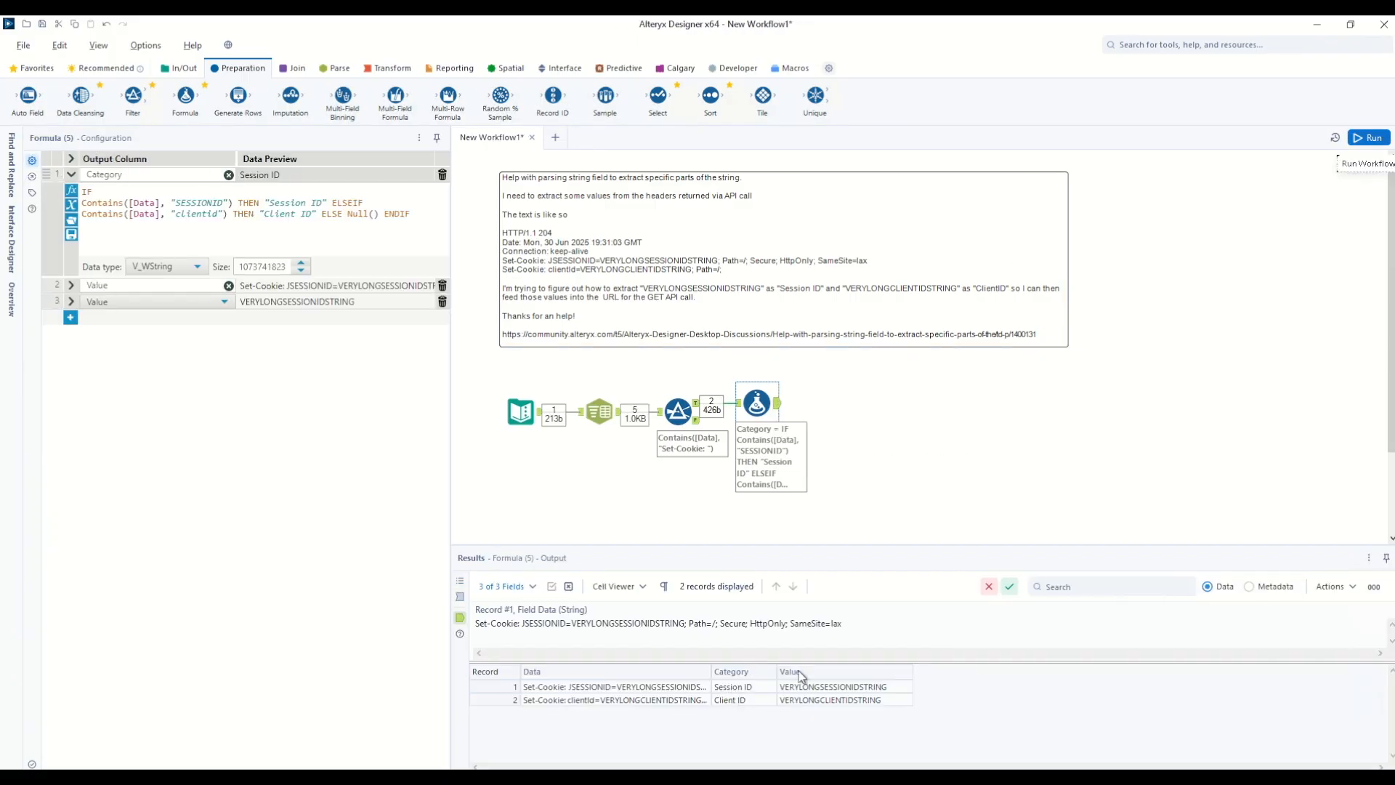
{"action": "left_click", "coordinate": [393, 68]}
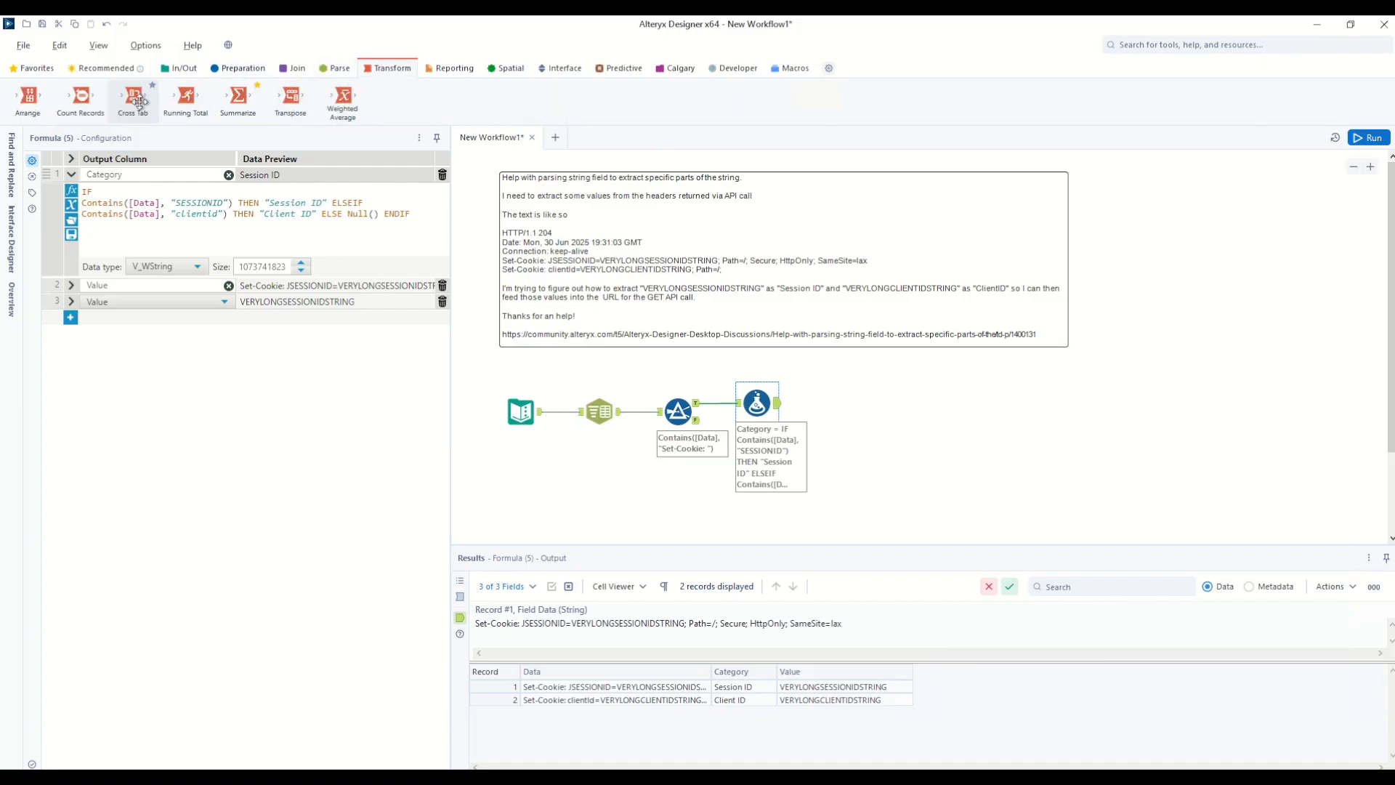
Step: Add a Cross Tab after Formula with Category headers, Value values, Concatenate aggregation, and run
{"action": "left_click_drag", "start_coordinate": [138, 102], "coordinate": [829, 404]}
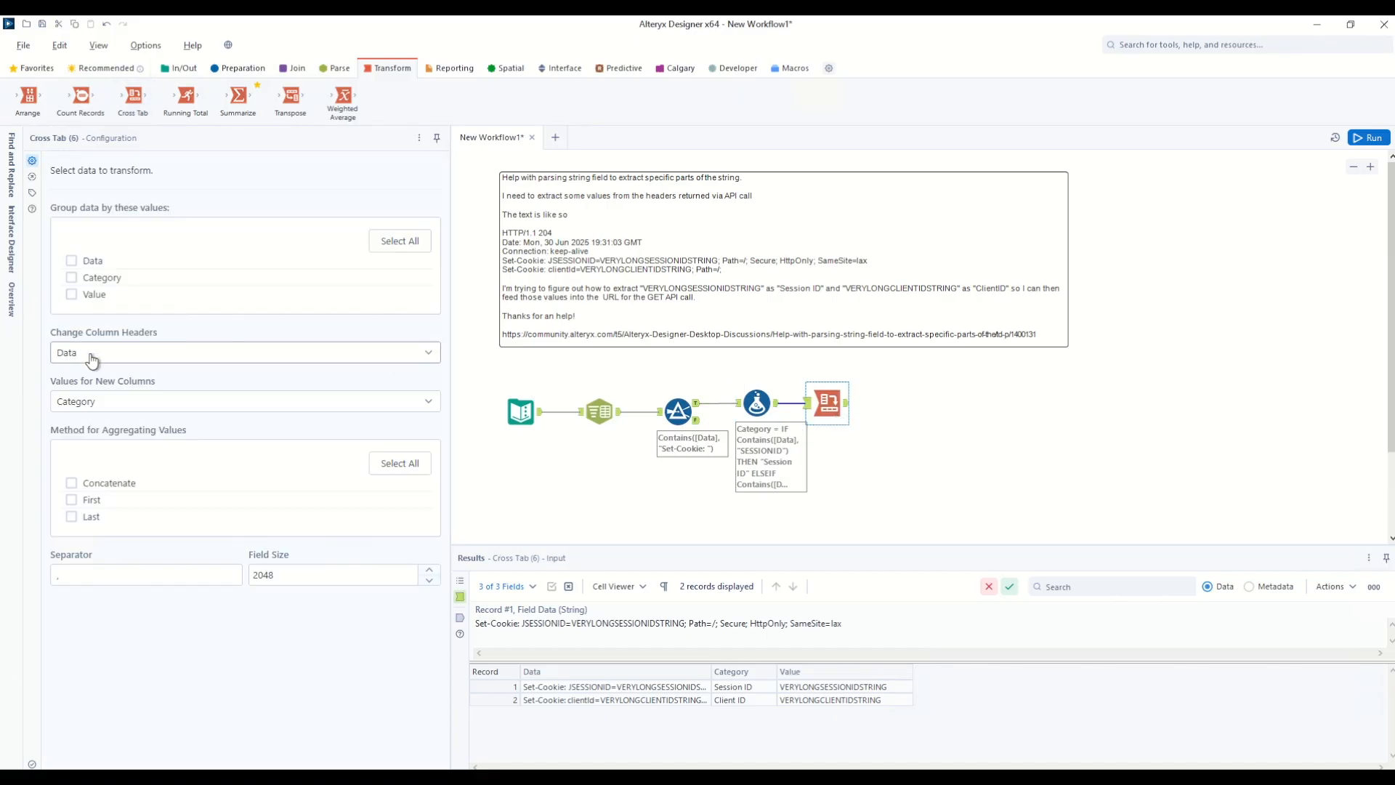
{"action": "left_click", "coordinate": [93, 353]}
{"action": "left_click", "coordinate": [85, 406]}
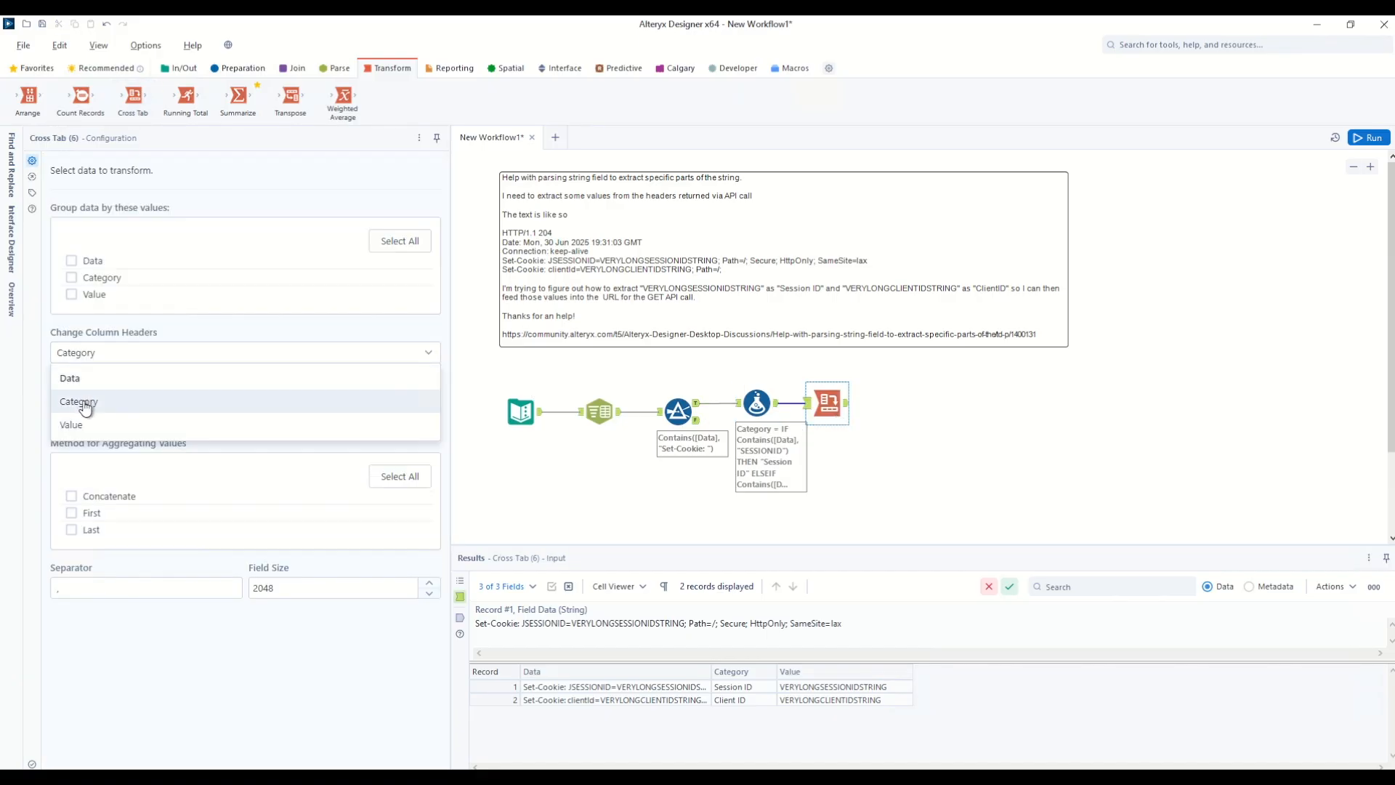
{"action": "left_click", "coordinate": [83, 409]}
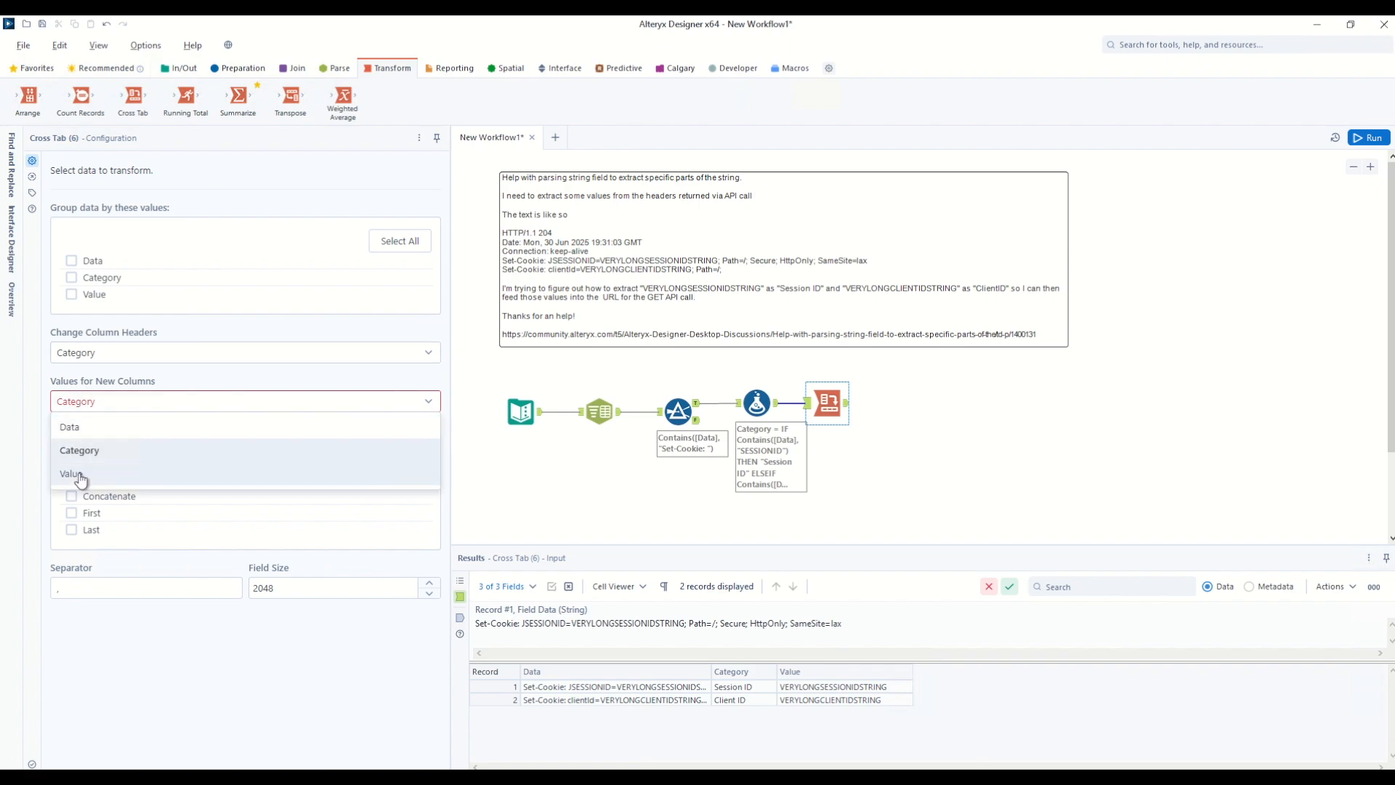
{"action": "left_click", "coordinate": [73, 475]}
{"action": "left_click", "coordinate": [73, 485]}
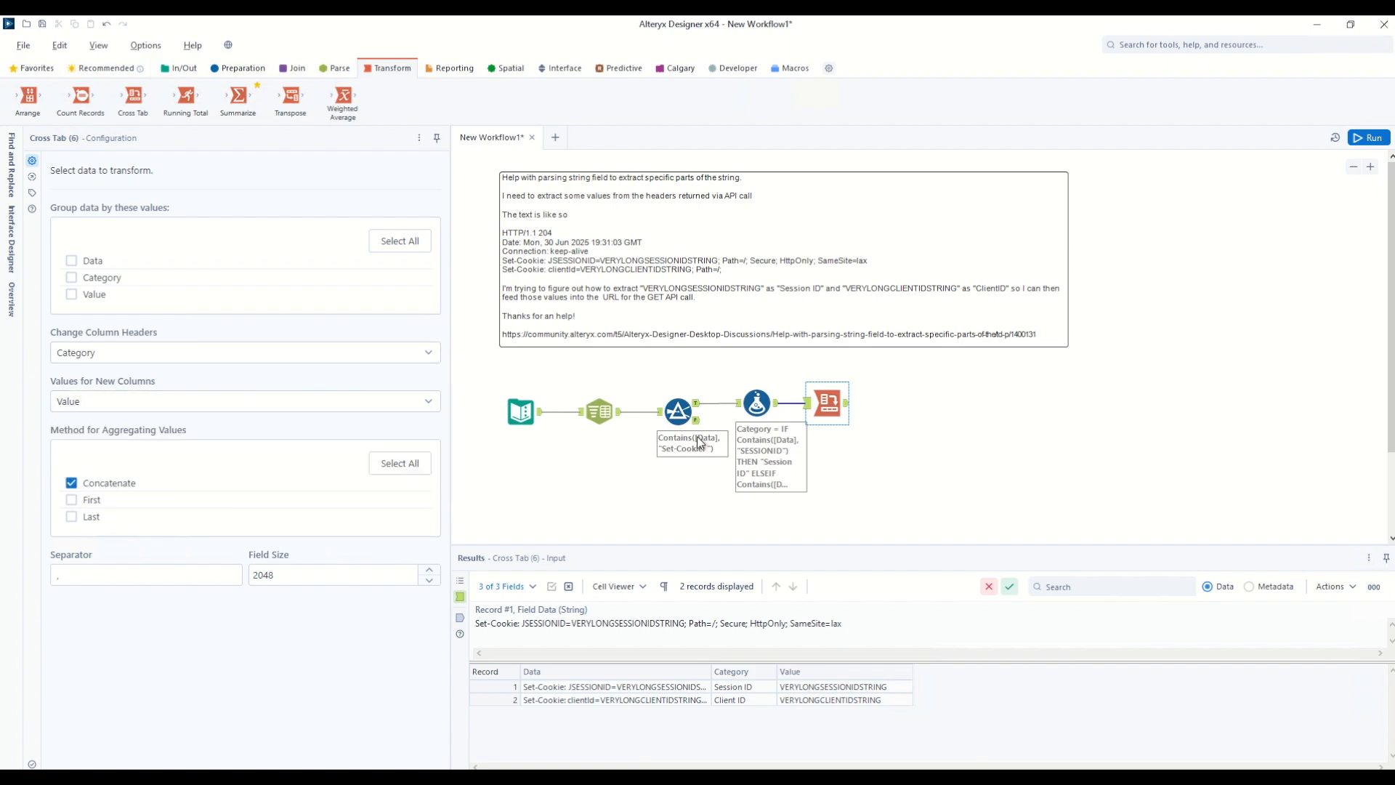
{"action": "left_click", "coordinate": [1369, 138]}
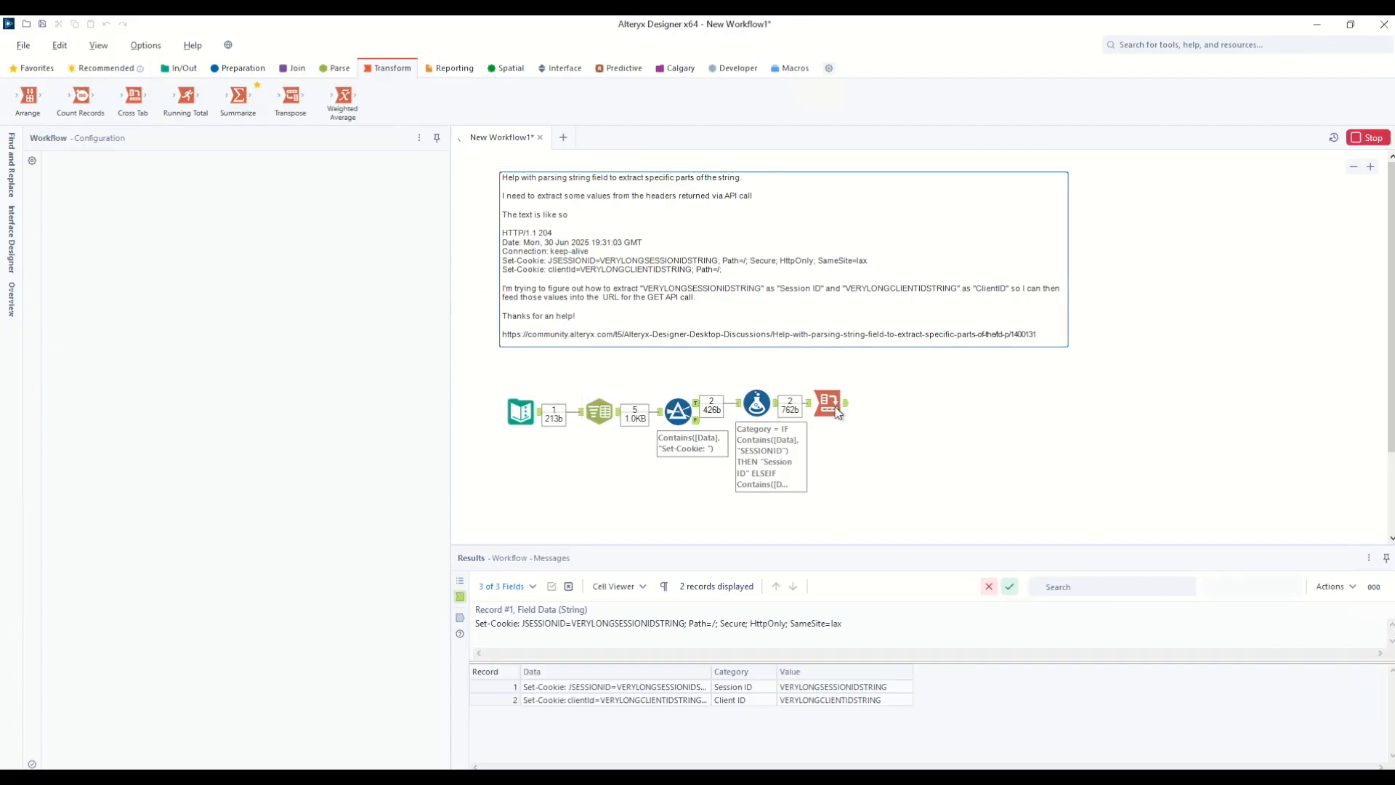